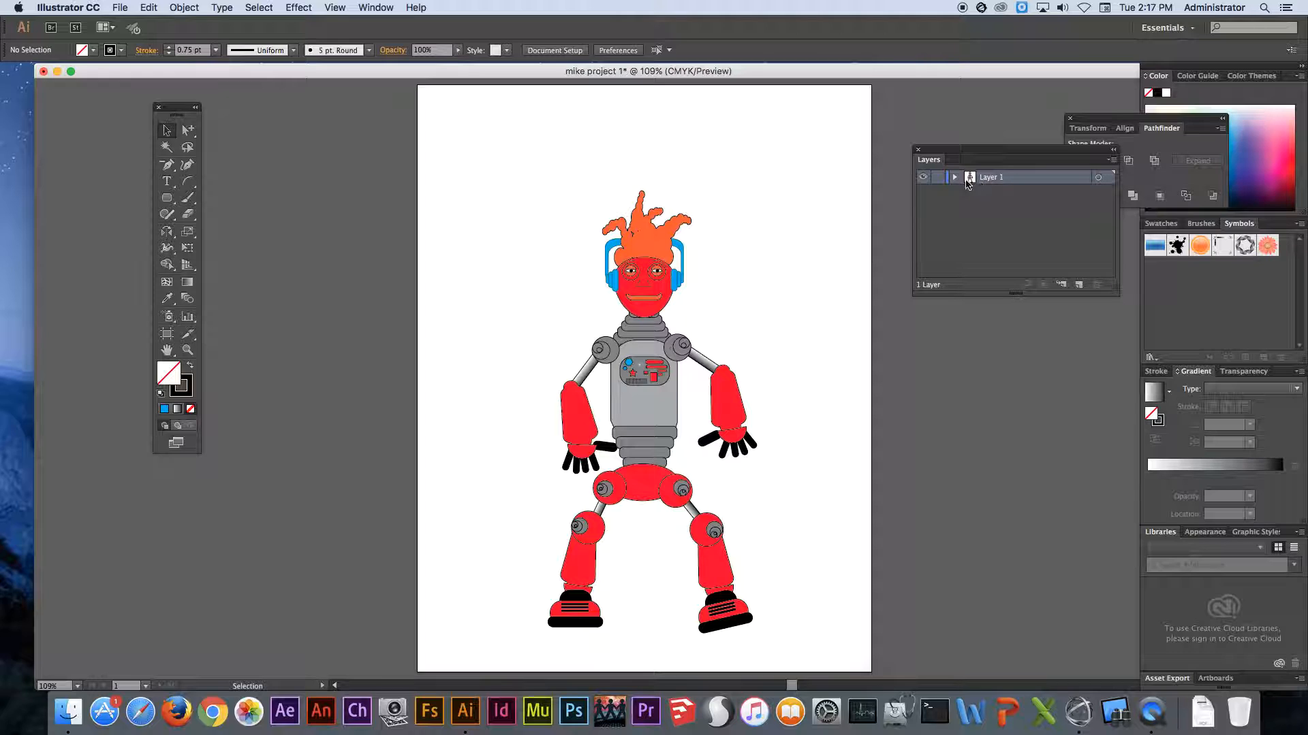
# - Enlarge the layer list and look through the objects inside Layer 1's group
pyautogui.click(955, 178)
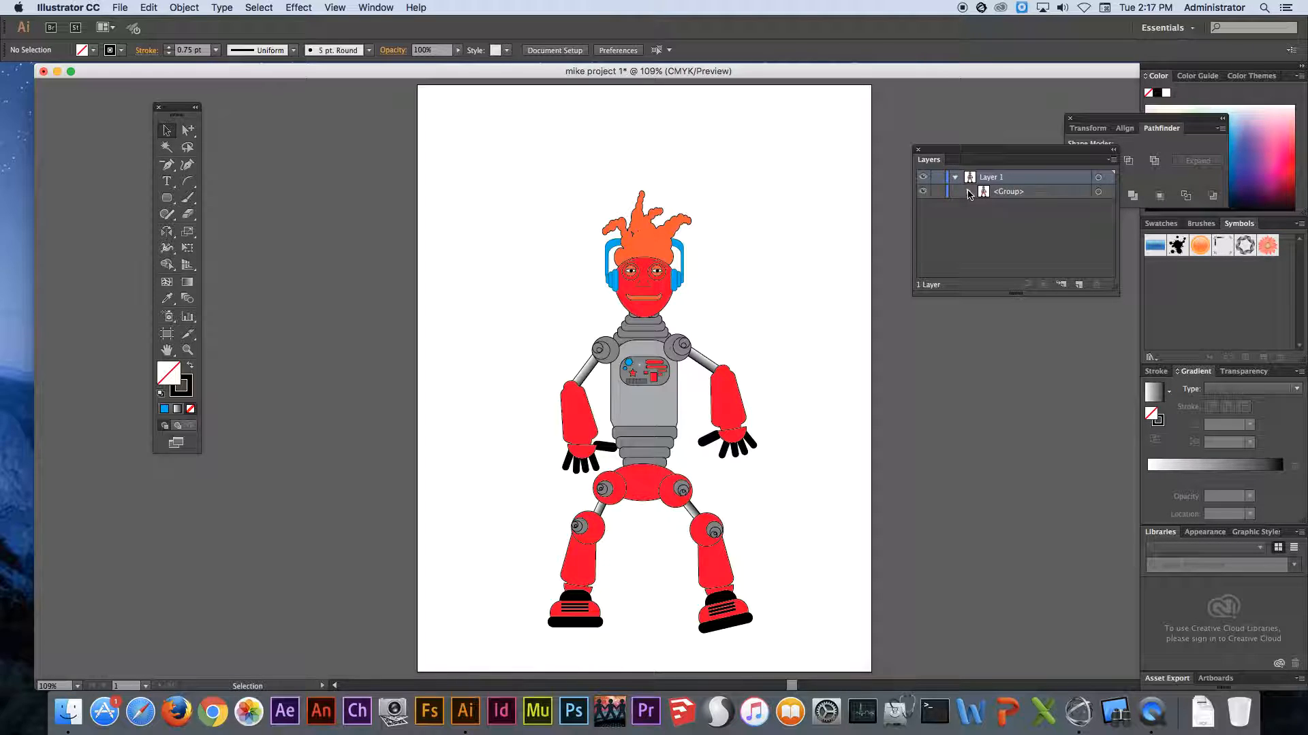
pyautogui.click(968, 192)
pyautogui.moveTo(1109, 287); pyautogui.dragTo(1124, 617)
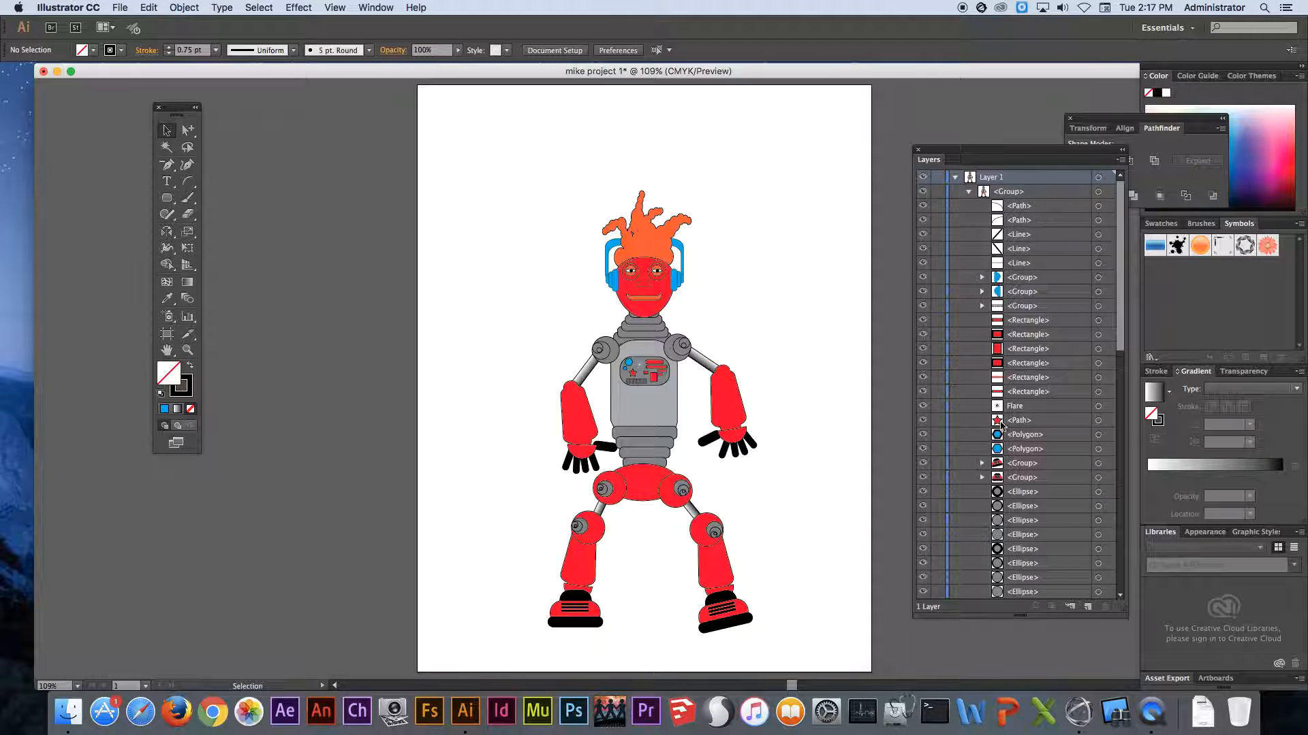
pyautogui.click(969, 192)
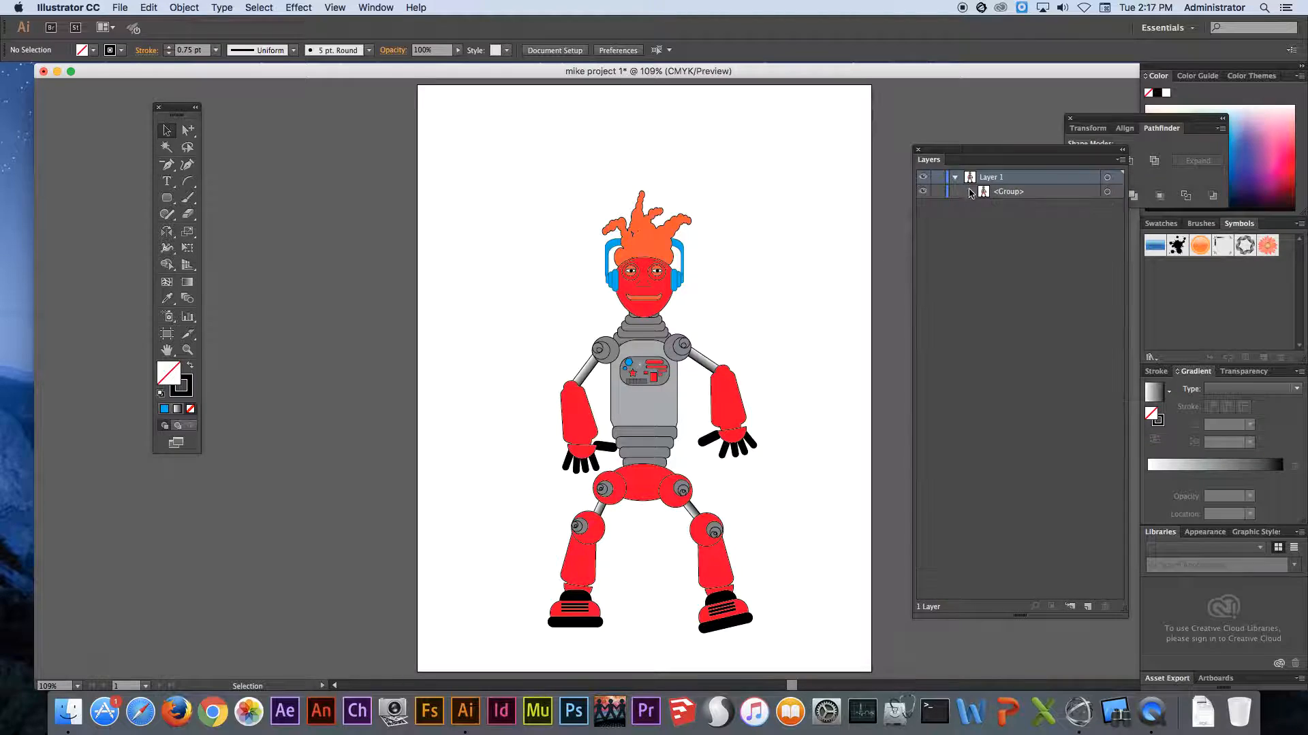
pyautogui.click(954, 177)
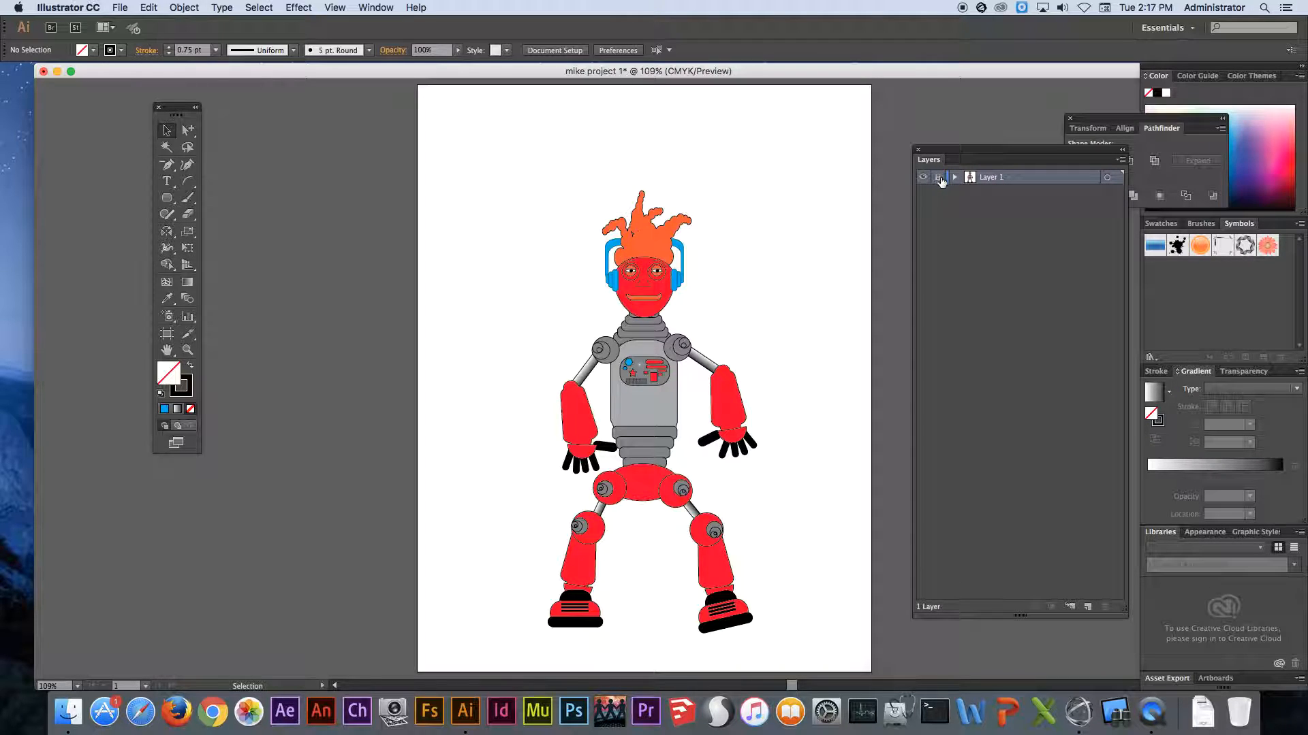
# - Lock Layer 1 and create a new layer named "sky and ground" beneath it
pyautogui.click(939, 178)
pyautogui.click(1088, 607)
pyautogui.moveTo(1016, 182); pyautogui.dragTo(996, 198)
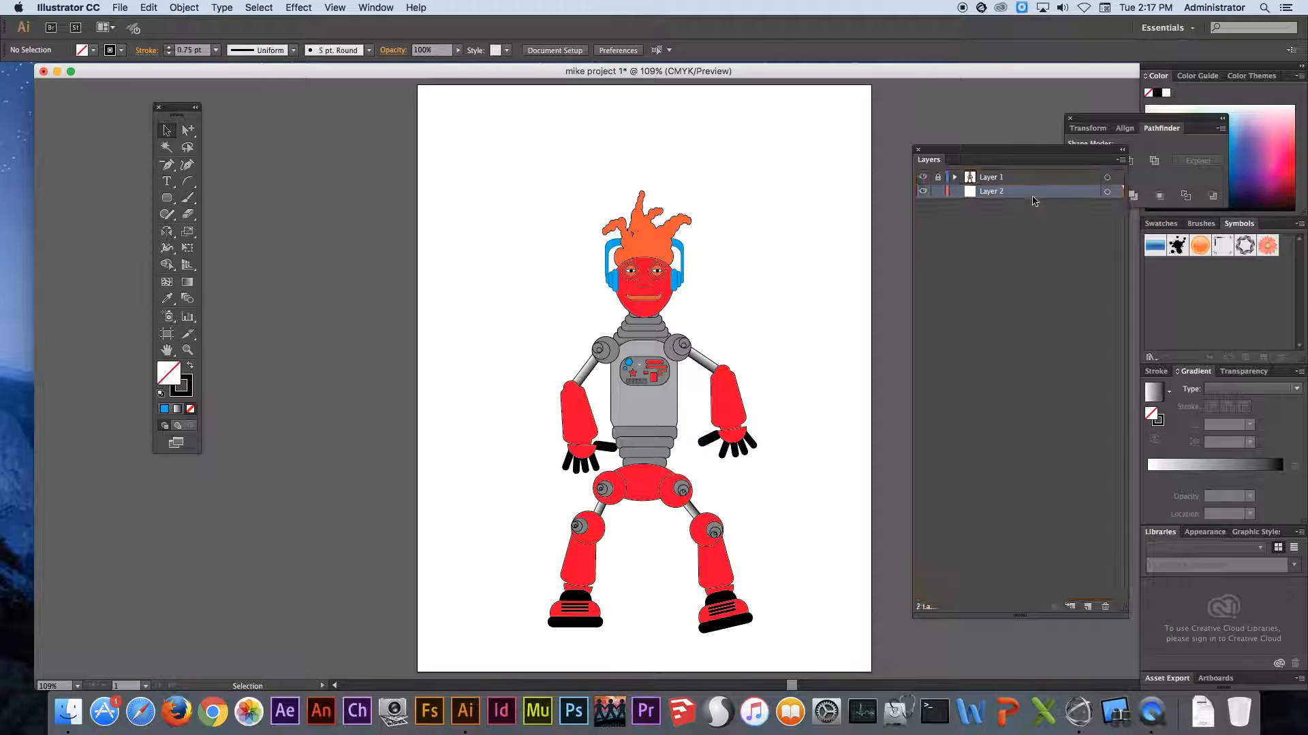
pyautogui.doubleClick(992, 193)
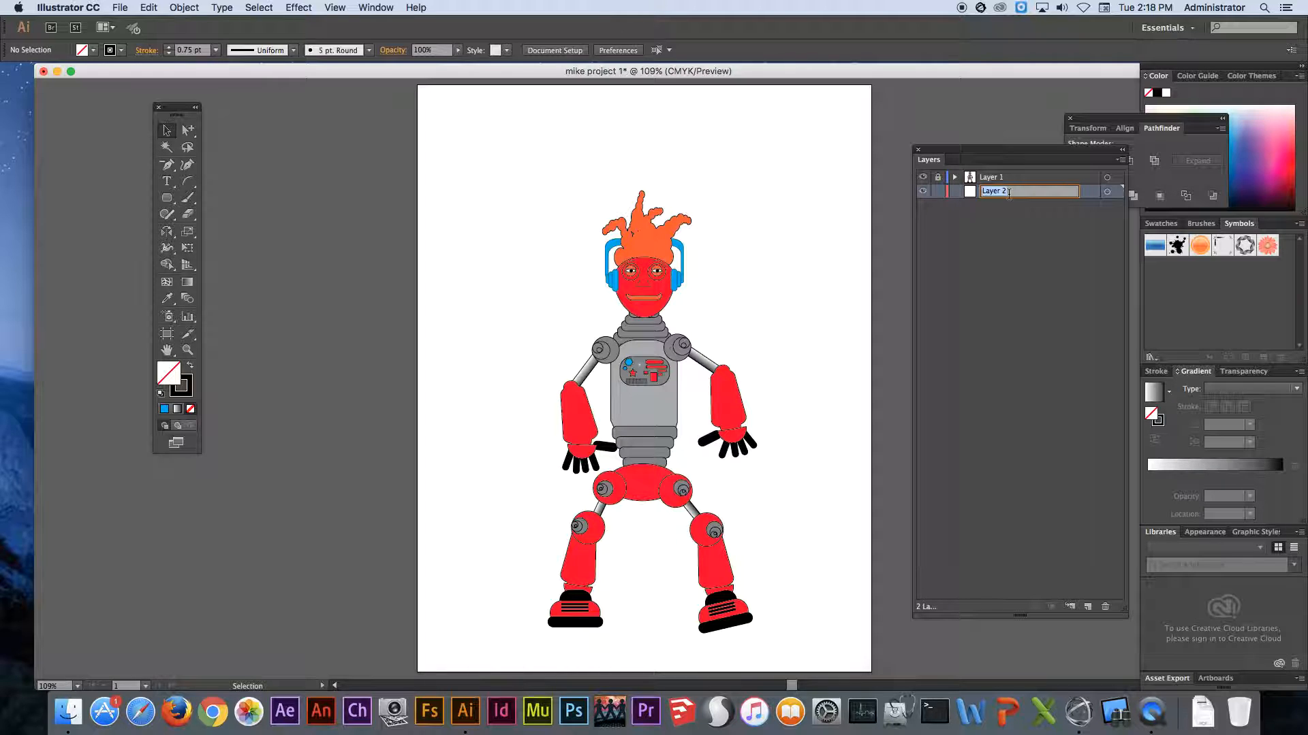
pyautogui.write('sky and ground')
pyautogui.press('Return')
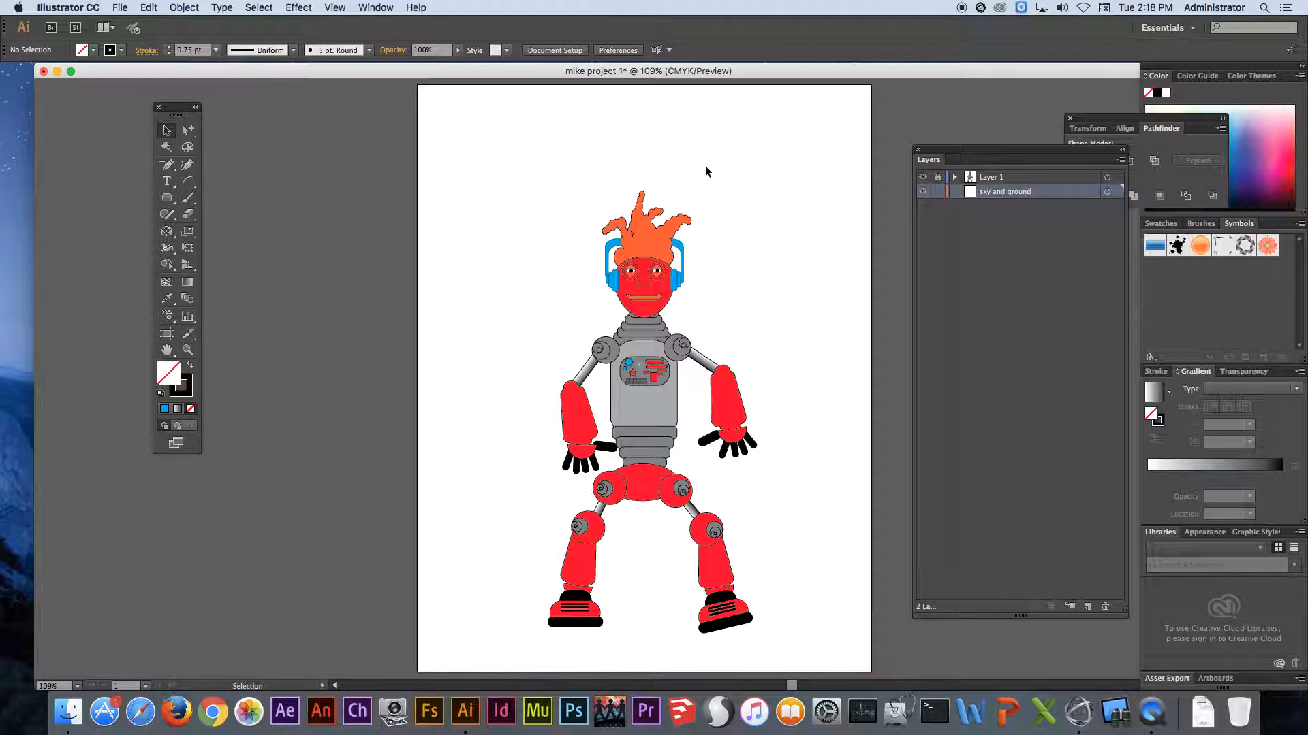
# - Draw a ground rectangle about 8.5 by 2.1 in across the artboard's lower edge and fill it with medium gray
pyautogui.moveTo(166, 197); pyautogui.dragTo(225, 198)
pyautogui.moveTo(416, 669); pyautogui.dragTo(873, 561)
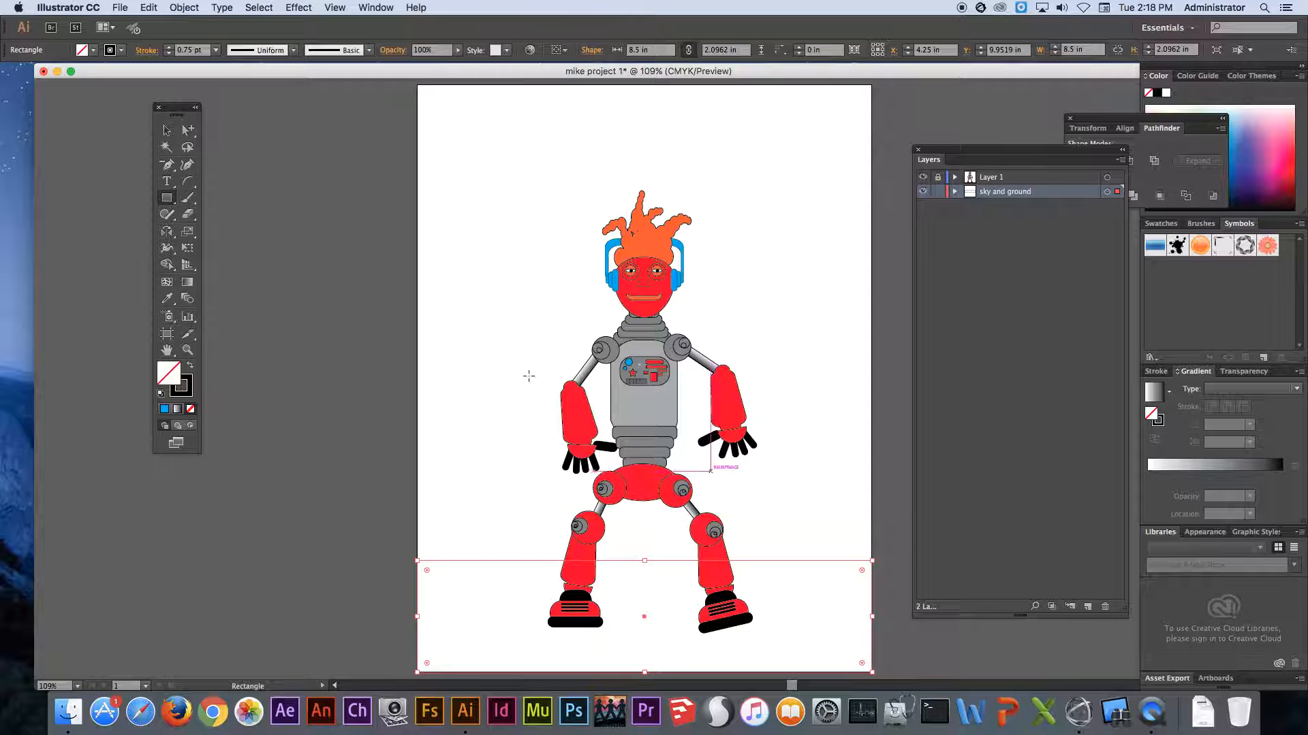
pyautogui.click(93, 50)
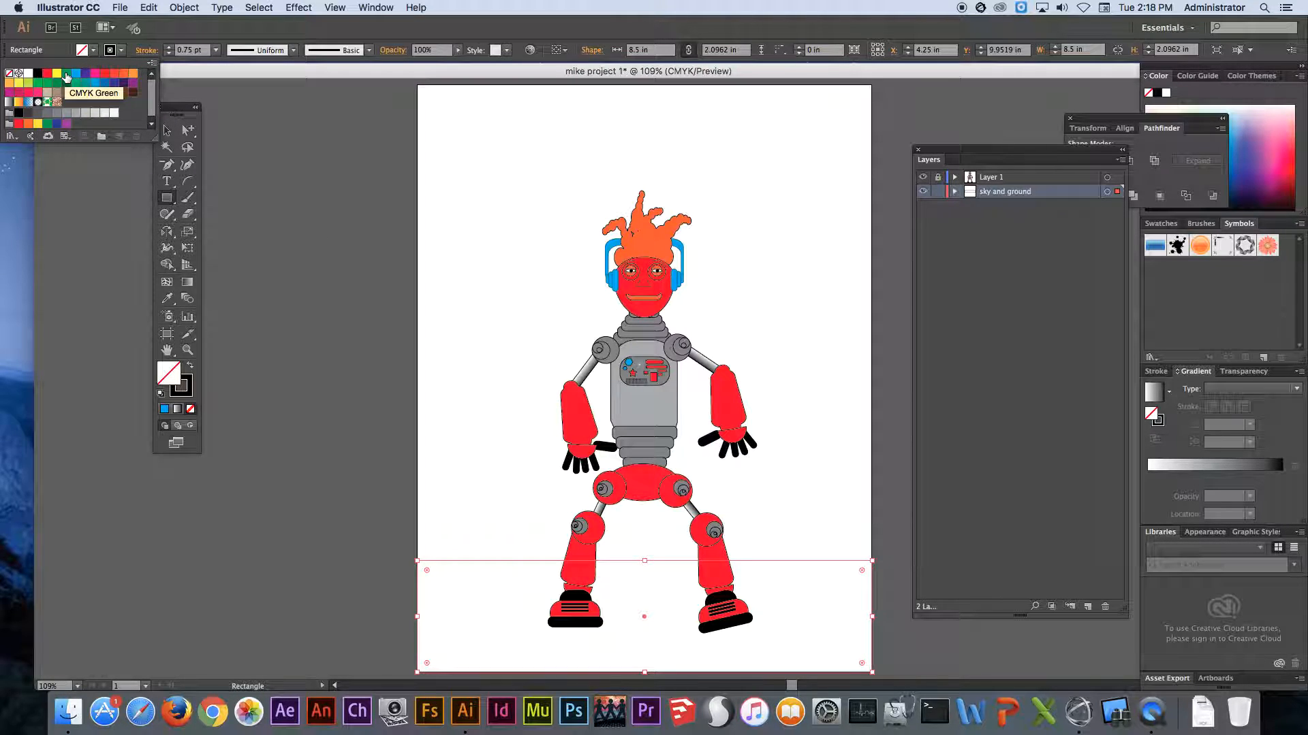
pyautogui.click(65, 76)
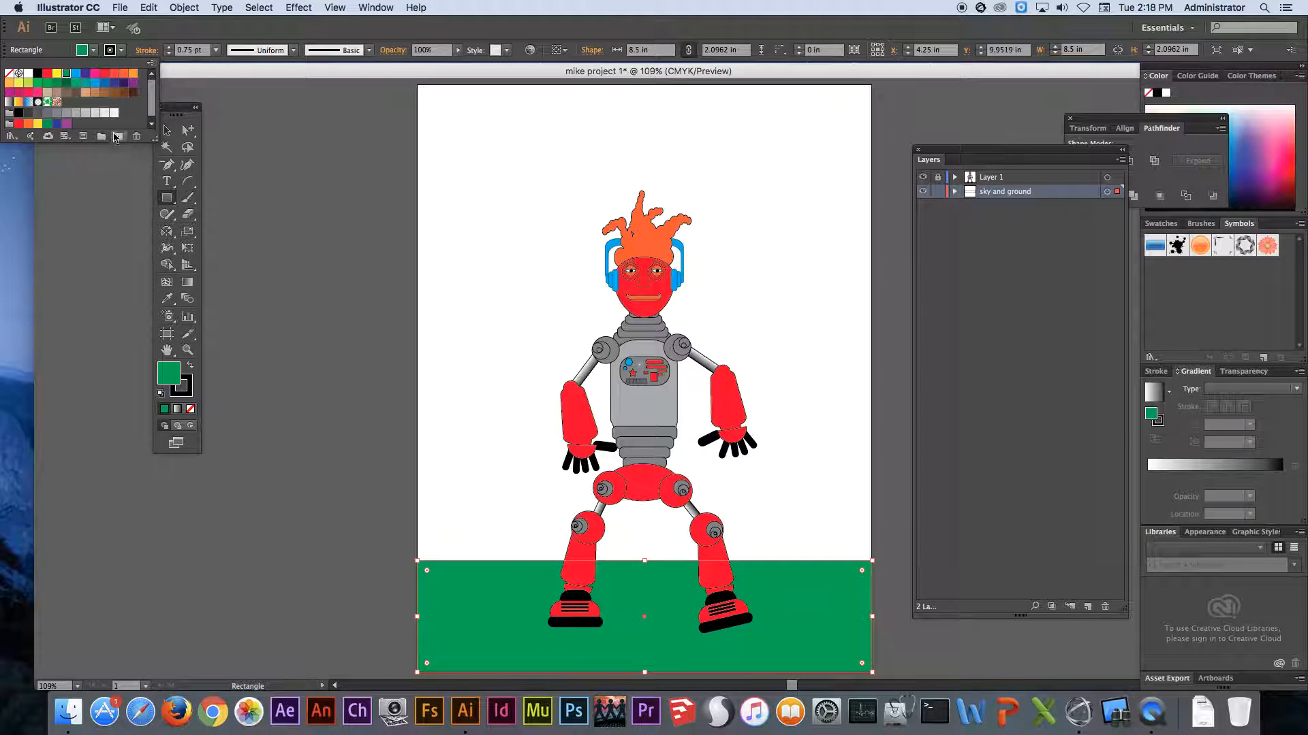
pyautogui.click(69, 114)
pyautogui.click(57, 113)
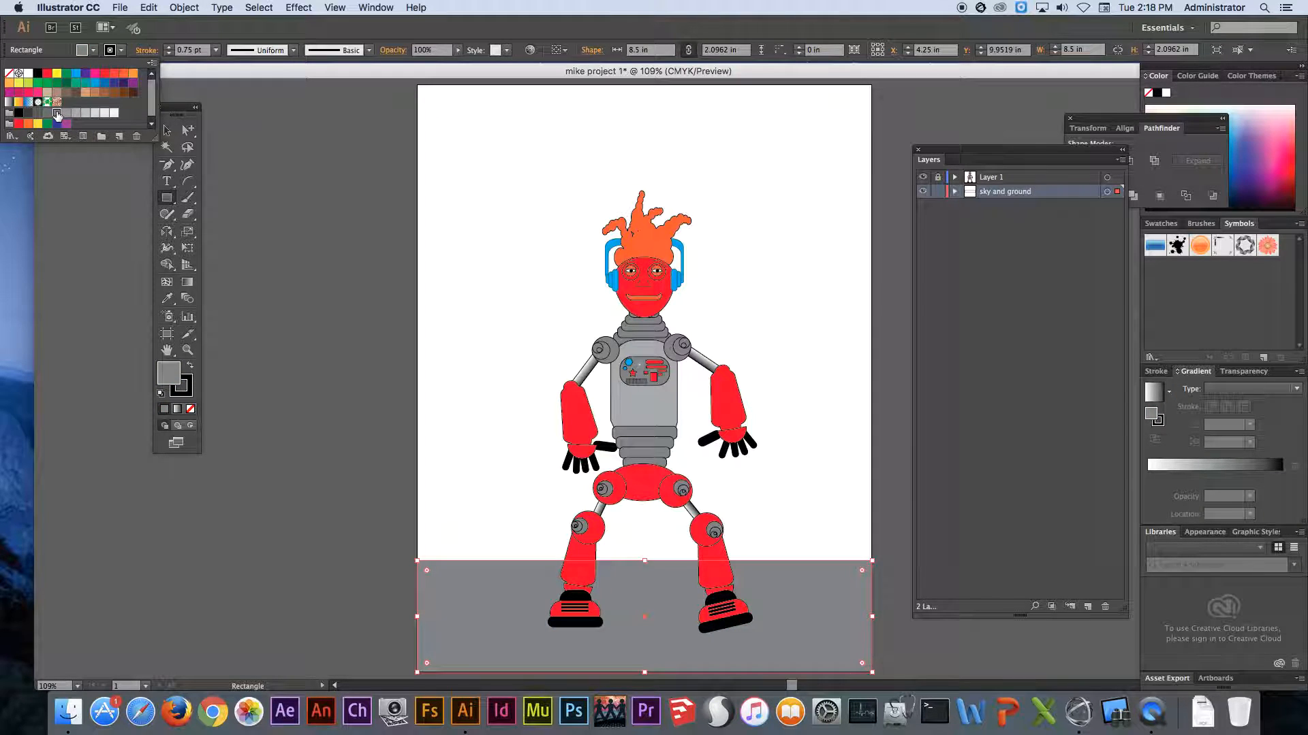
pyautogui.click(287, 331)
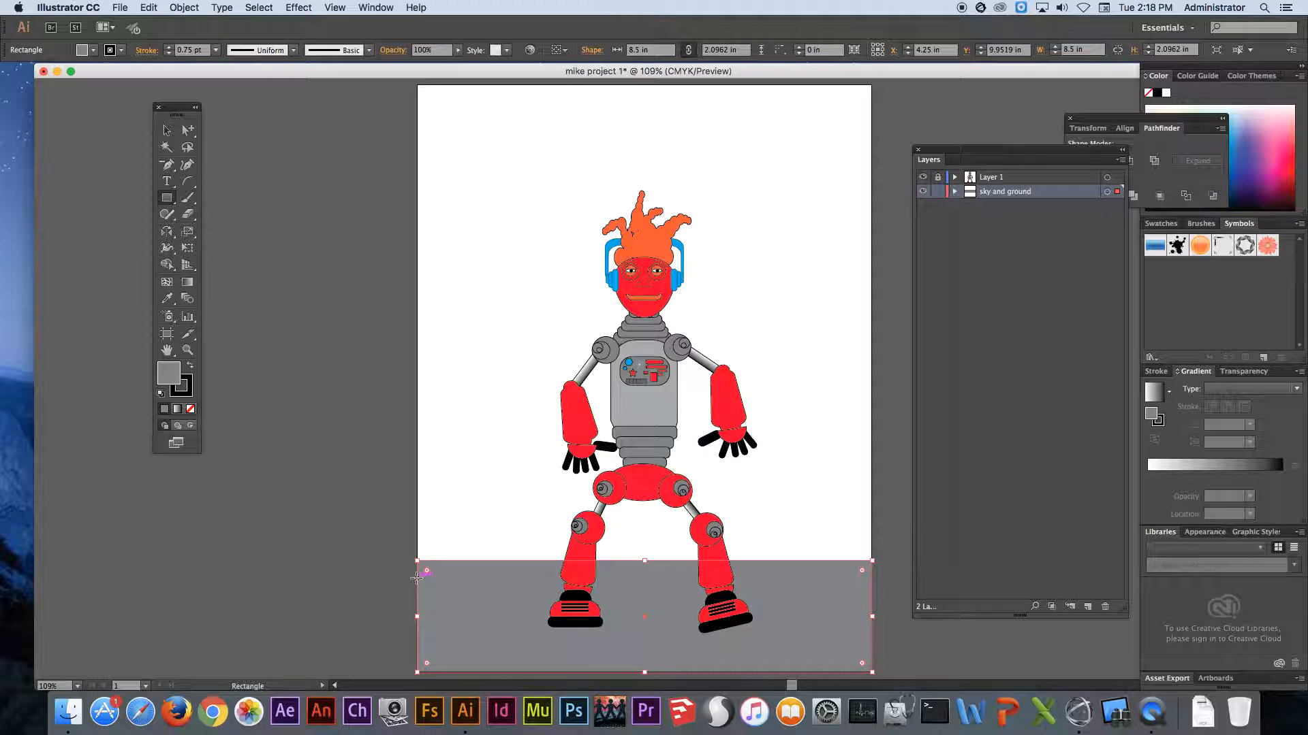
# - Draw a sky rectangle about 8.5 by 9.33 in over the upper artboard and fill it with the blue fading linear gradient
pyautogui.moveTo(417, 583); pyautogui.dragTo(872, 219)
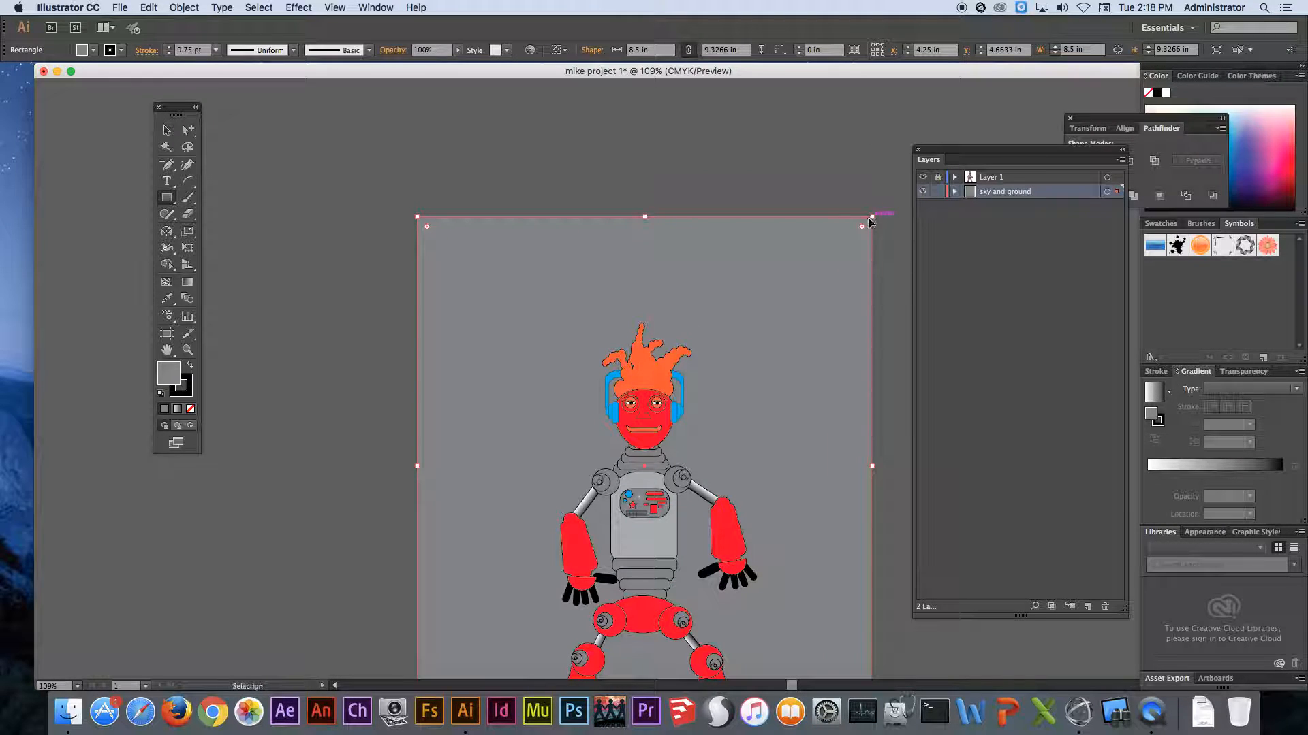
pyautogui.press('super+0')
pyautogui.click(94, 50)
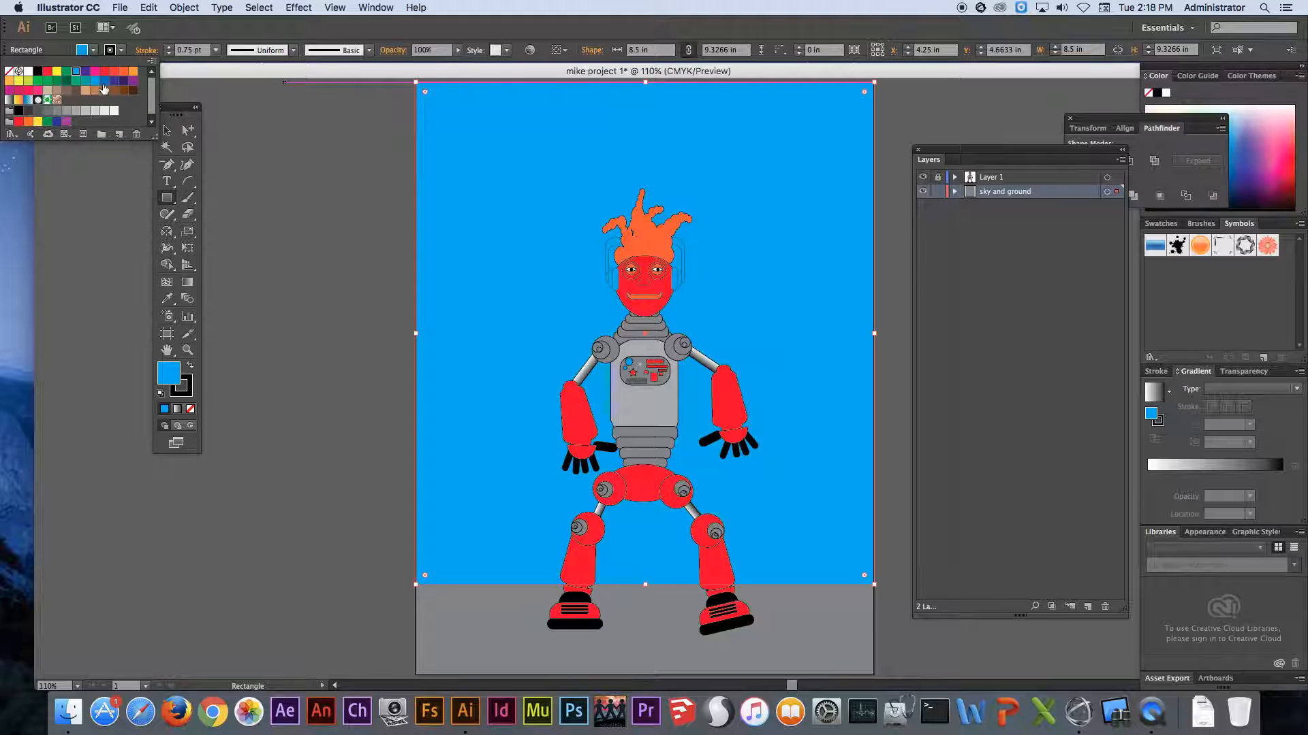
pyautogui.click(113, 81)
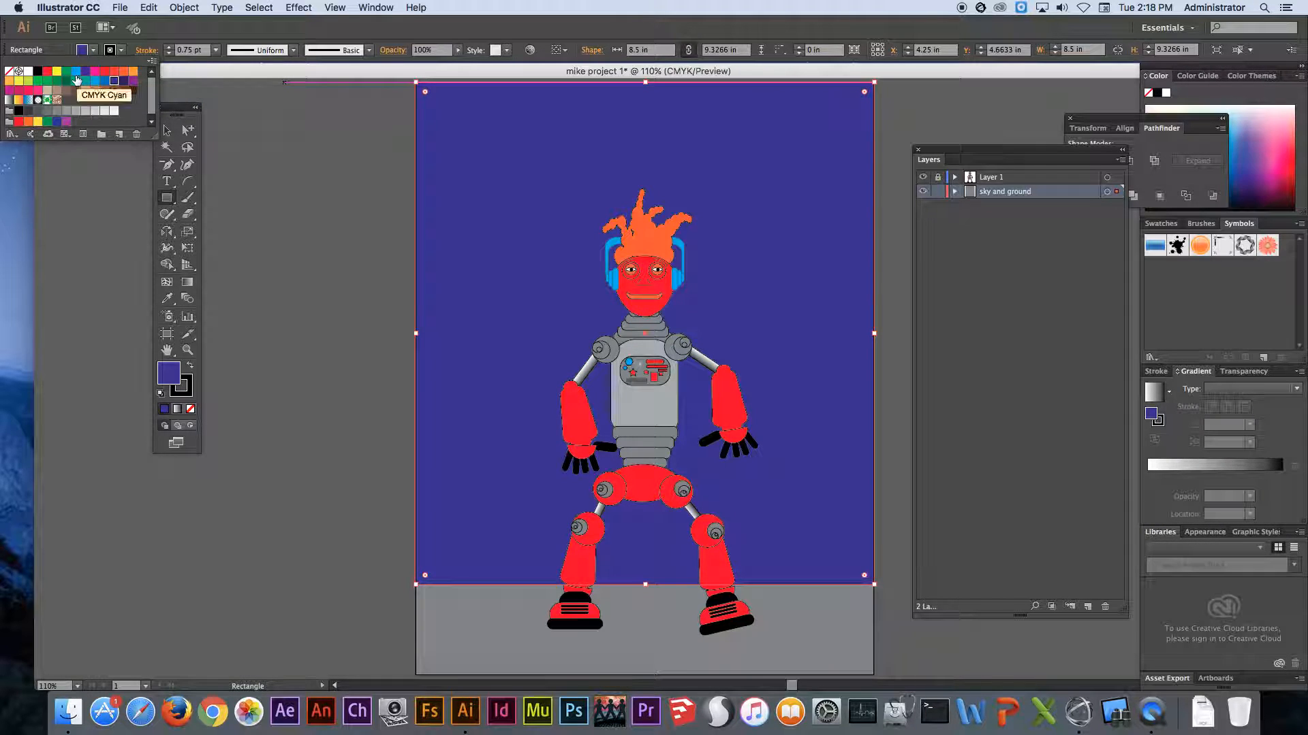
pyautogui.click(27, 100)
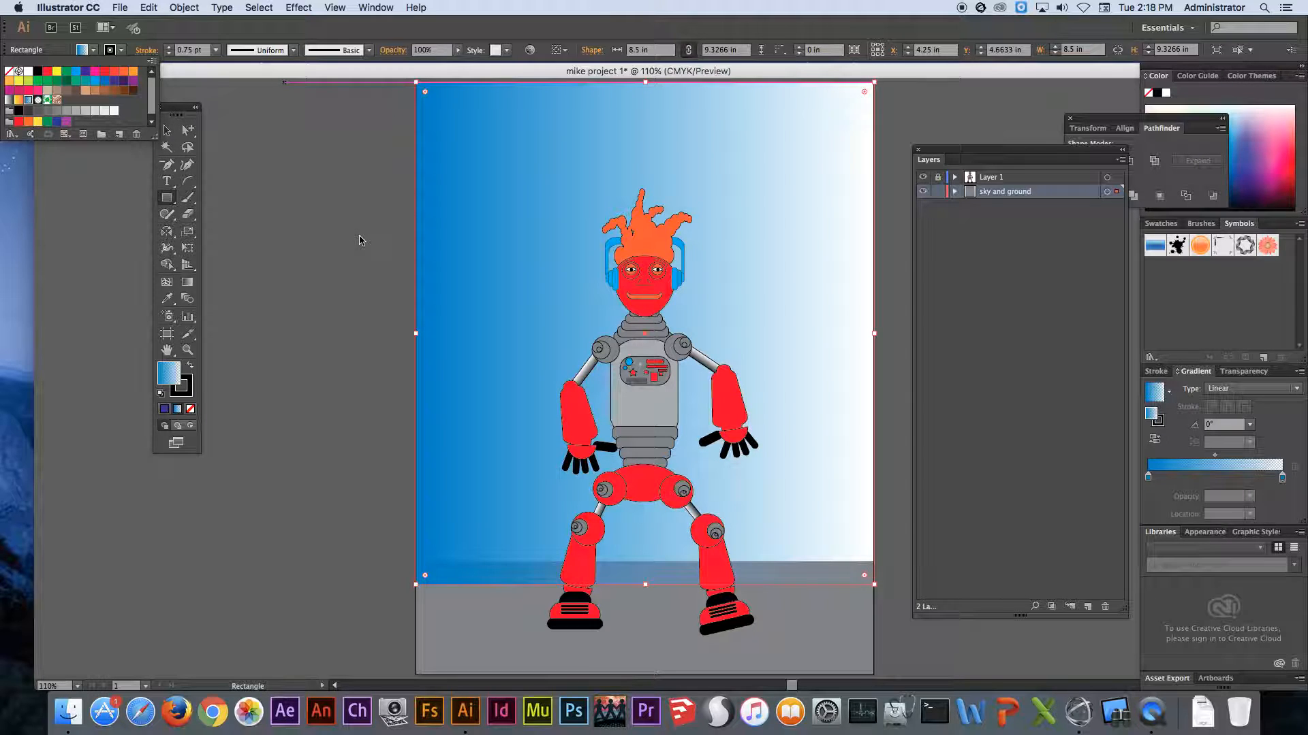
pyautogui.click(345, 213)
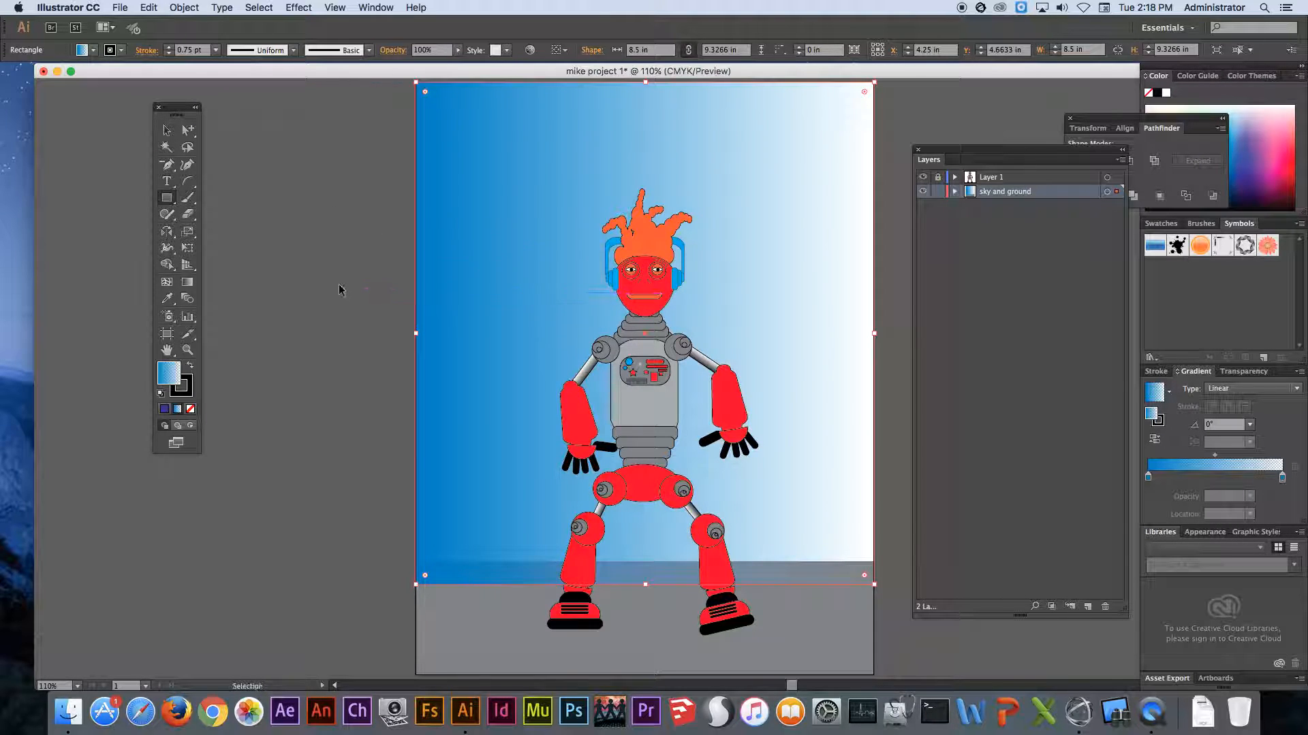
# - Send the sky rectangle to the back, behind the gray ground, and deselect it
pyautogui.click(168, 131)
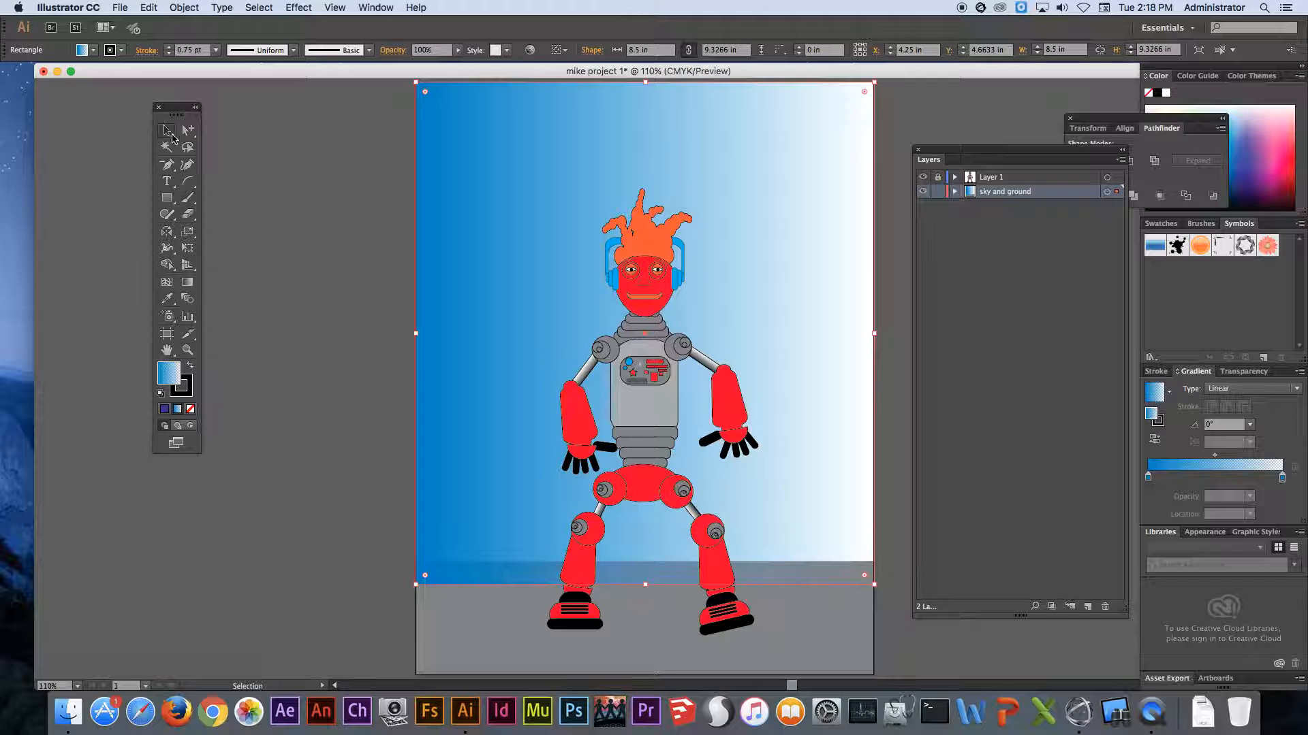
pyautogui.click(325, 133)
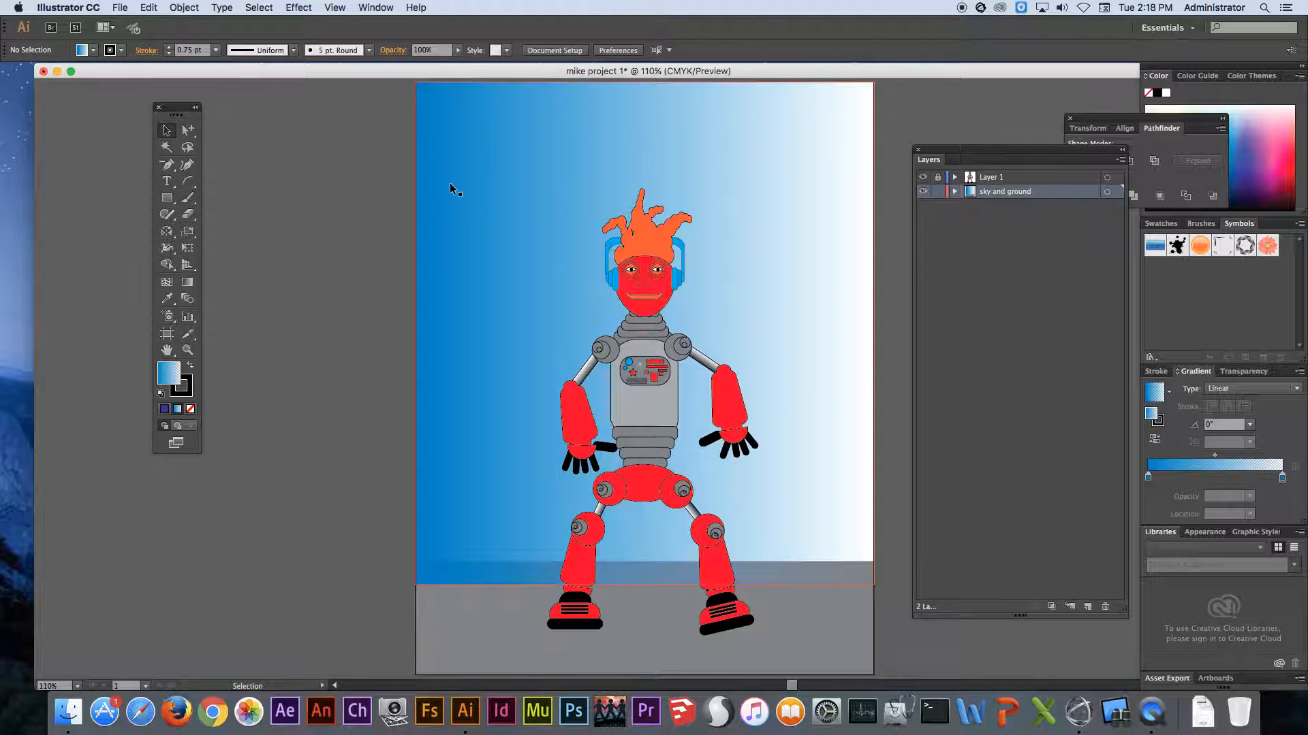
pyautogui.rightClick(802, 441)
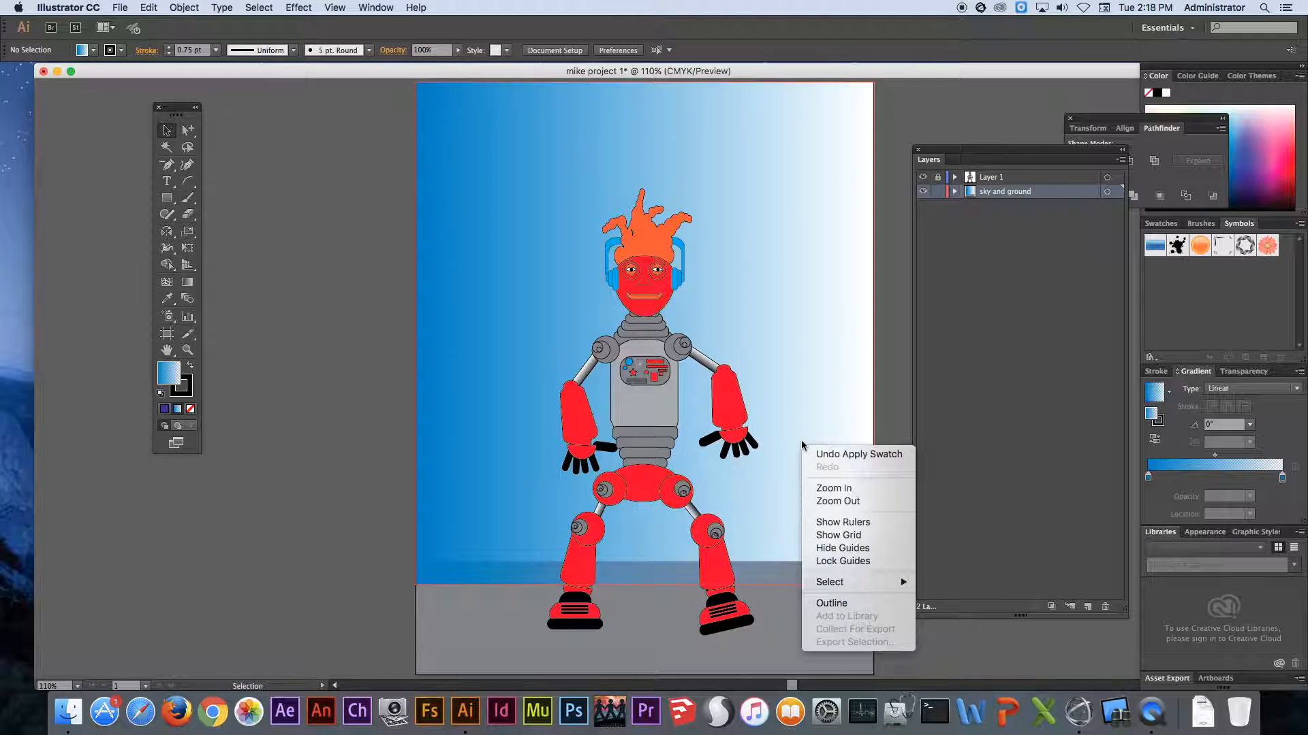
pyautogui.click(805, 424)
pyautogui.click(804, 420)
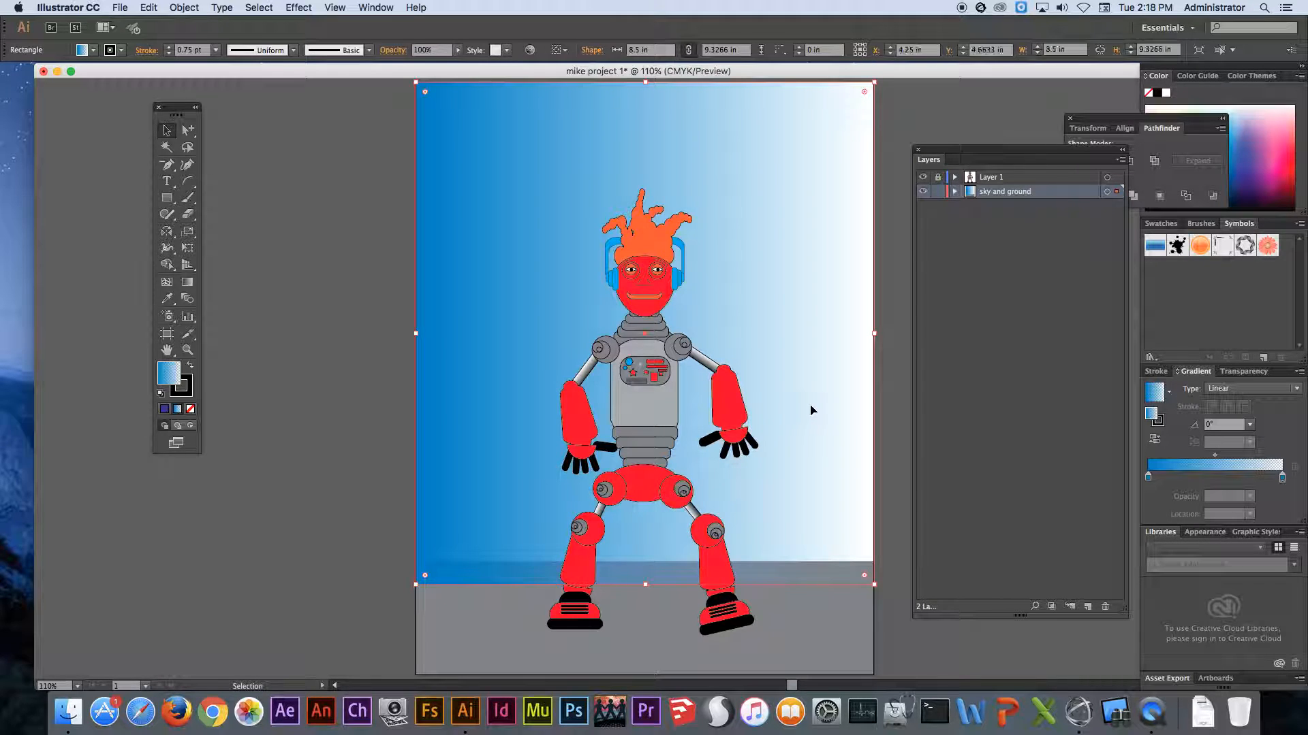
pyautogui.rightClick(812, 397)
pyautogui.moveTo(849, 580)
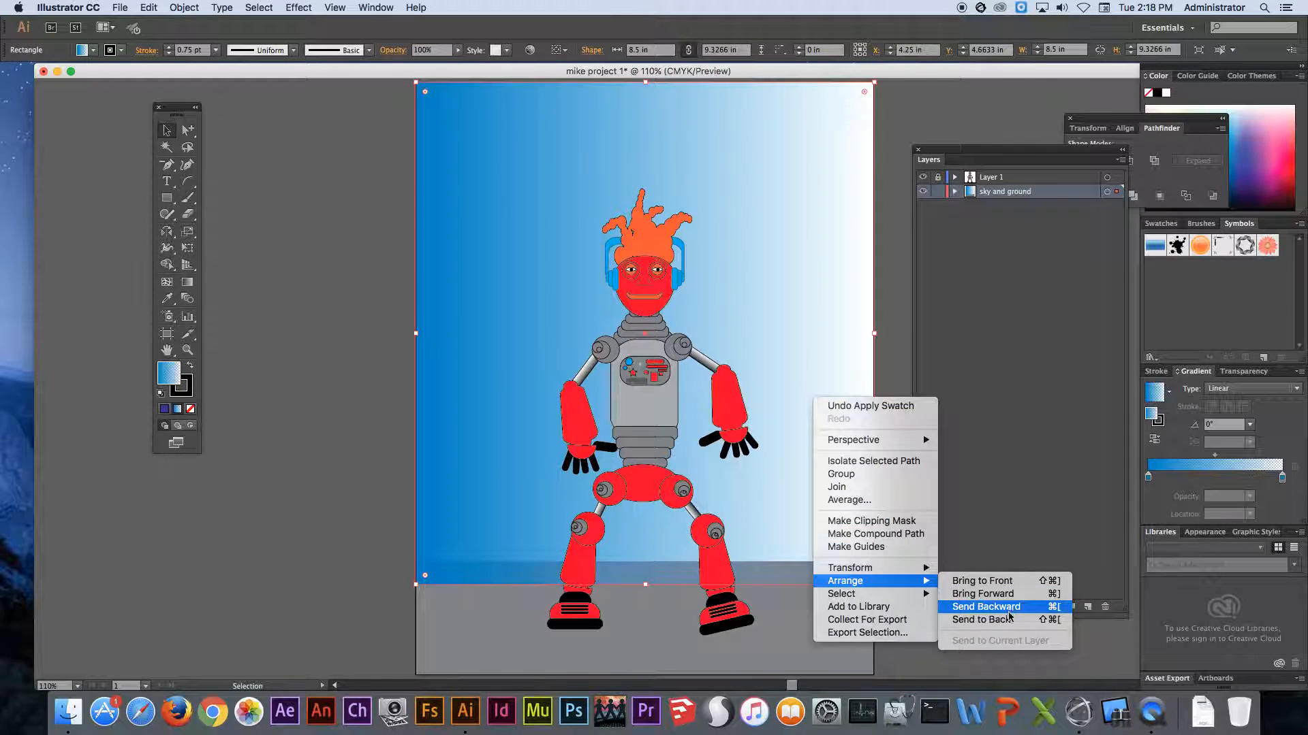
pyautogui.click(1009, 620)
pyautogui.click(268, 426)
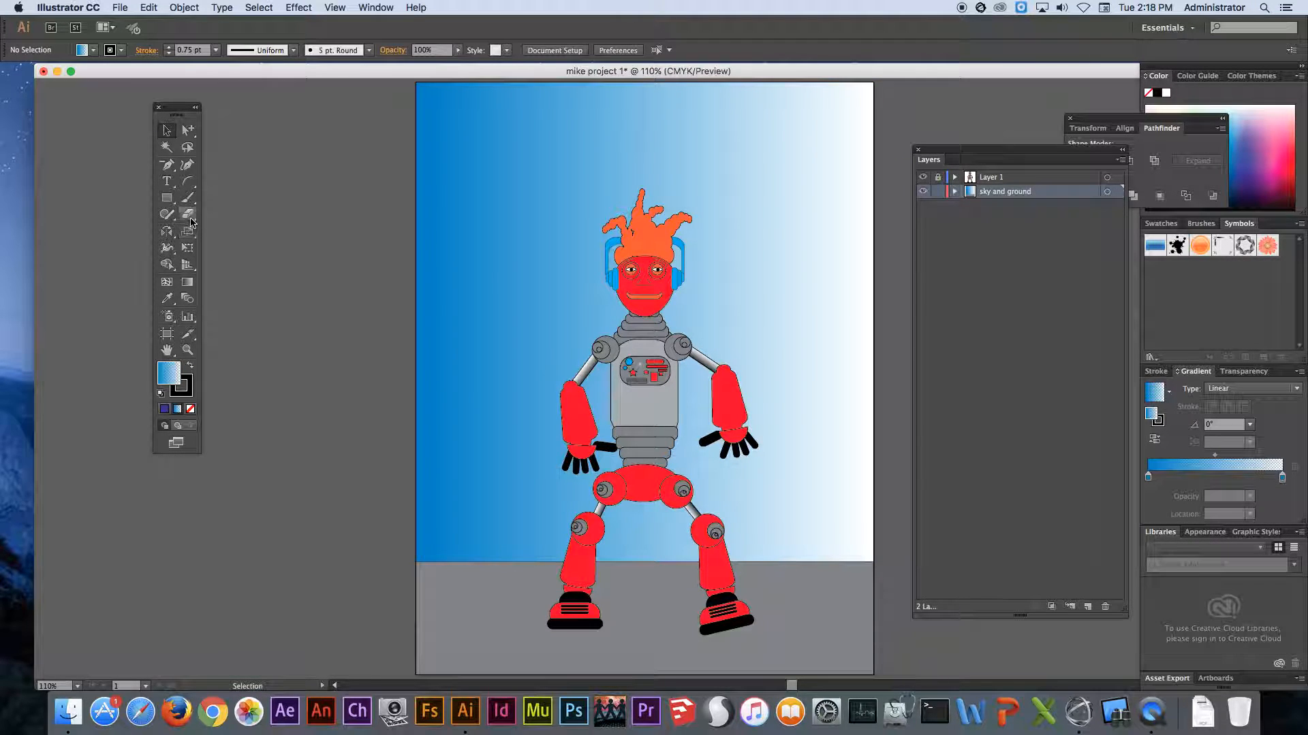
# - Draw a building rectangle about 1.5 by 5.87 in standing on the ground beside the robot and fill it with dark gray
pyautogui.moveTo(166, 198); pyautogui.dragTo(213, 199)
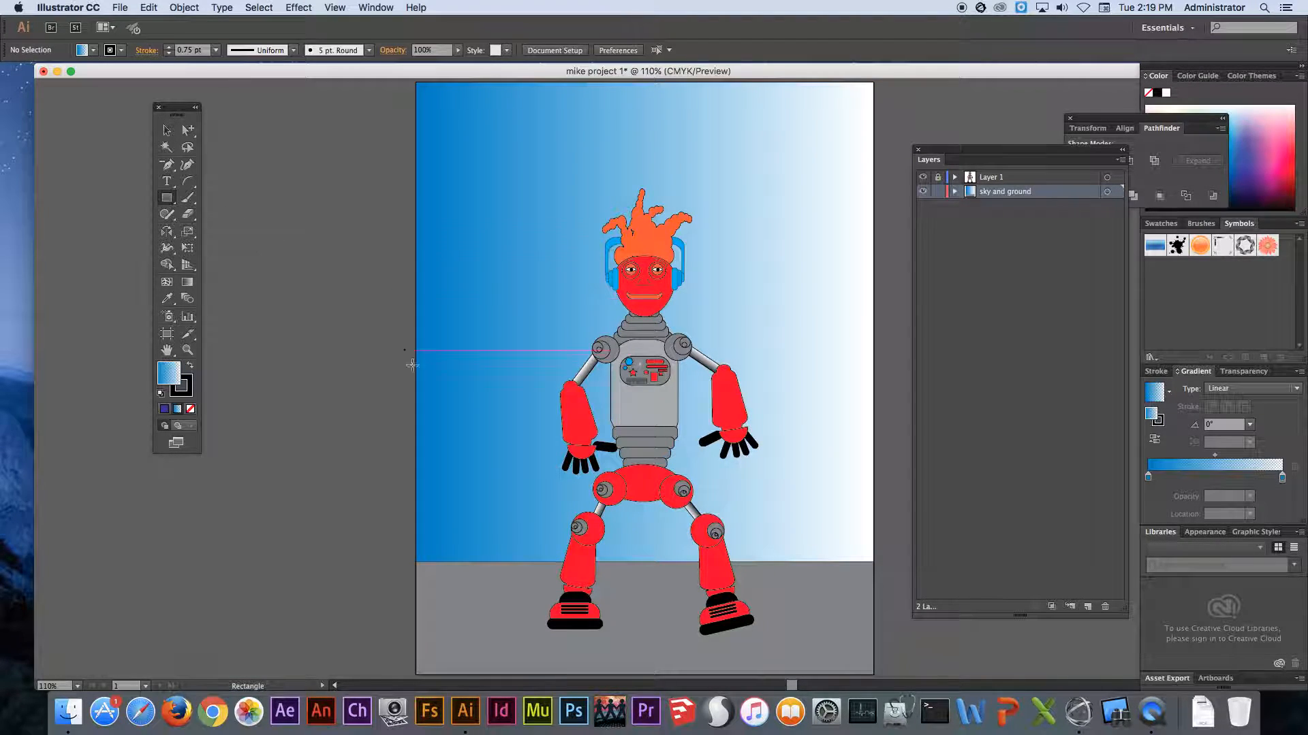
pyautogui.moveTo(427, 562); pyautogui.dragTo(508, 245)
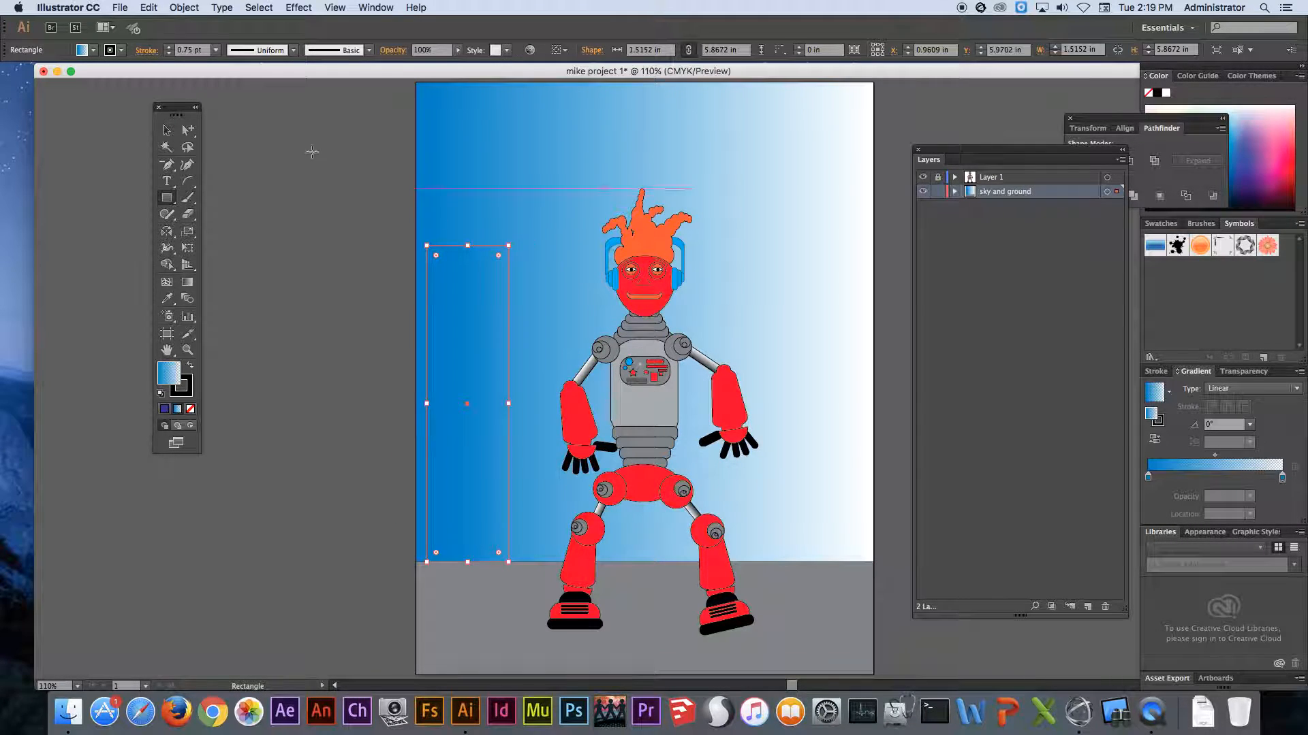
pyautogui.click(92, 50)
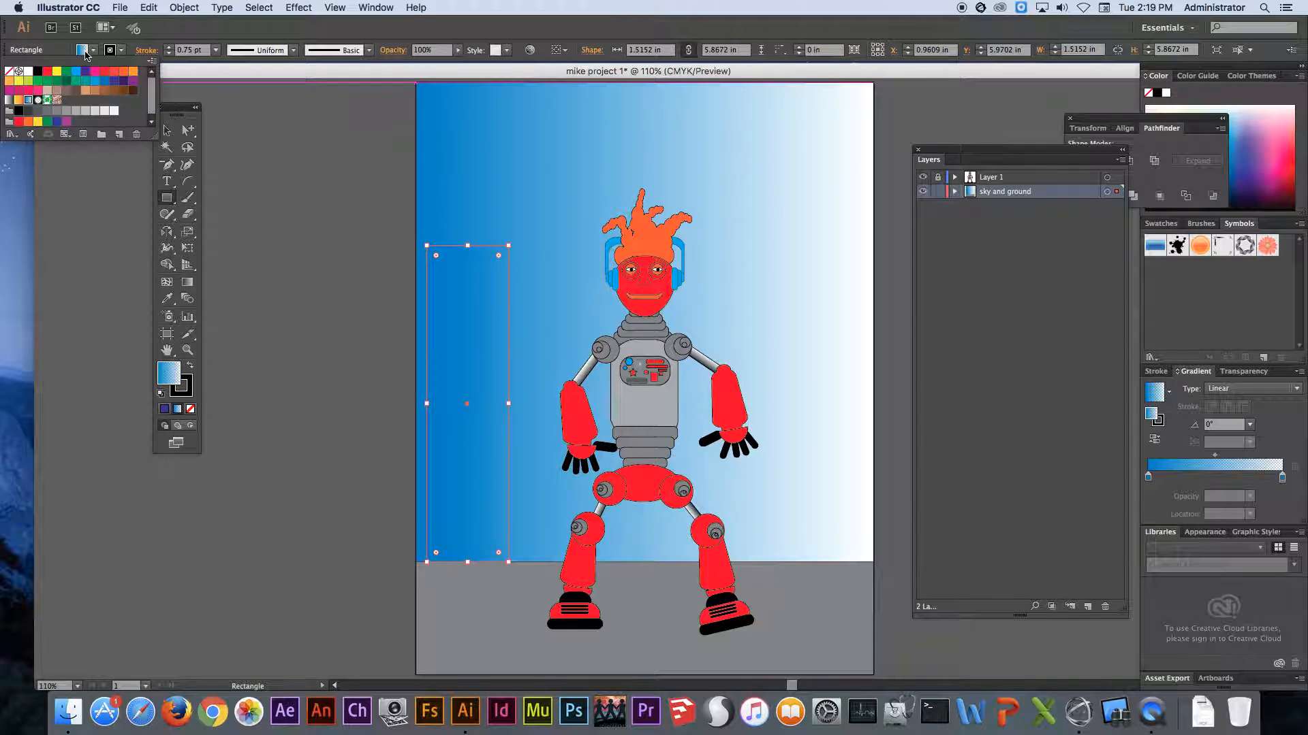
pyautogui.click(47, 111)
pyautogui.click(38, 111)
pyautogui.click(28, 111)
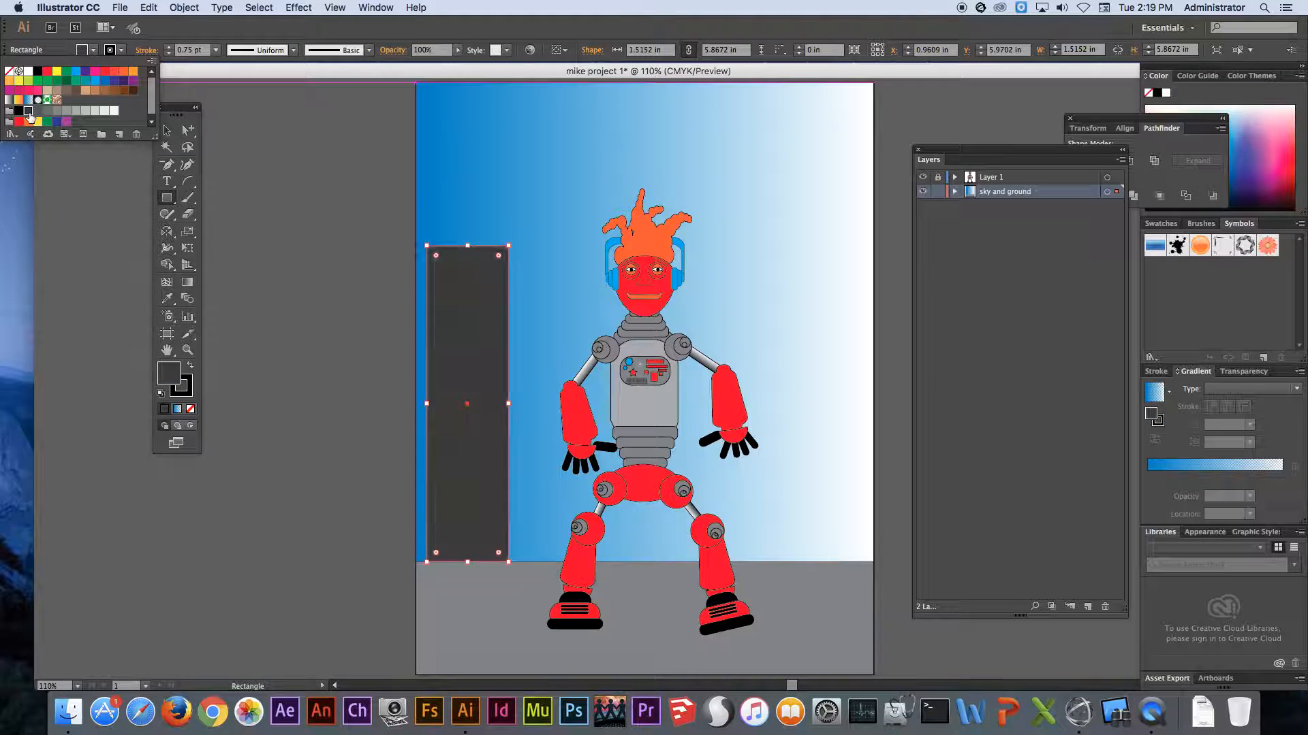
pyautogui.click(381, 230)
# - Draw a blue-gradient window about 0.21 by 0.7 in on the building and place four copies stepping diagonally down across it
pyautogui.moveTo(395, 217); pyautogui.dragTo(606, 410)
pyautogui.moveTo(435, 204); pyautogui.dragTo(471, 324)
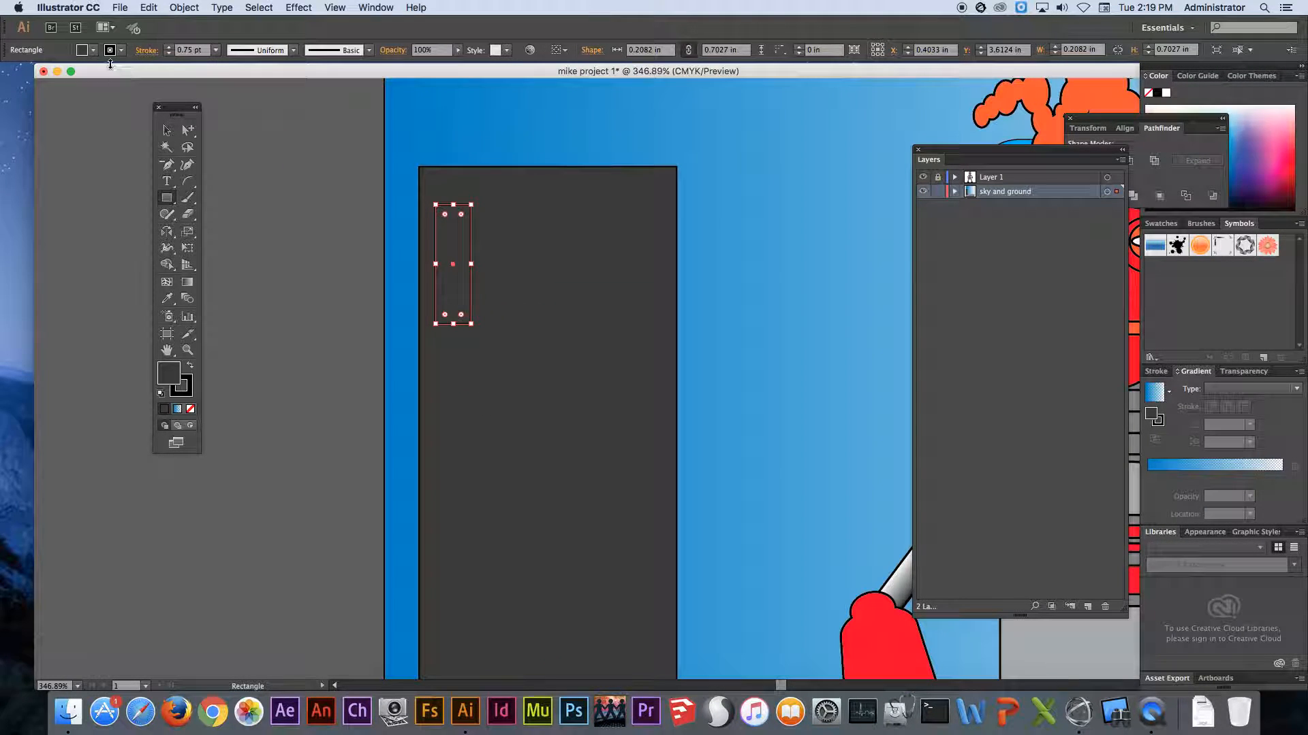
pyautogui.click(94, 50)
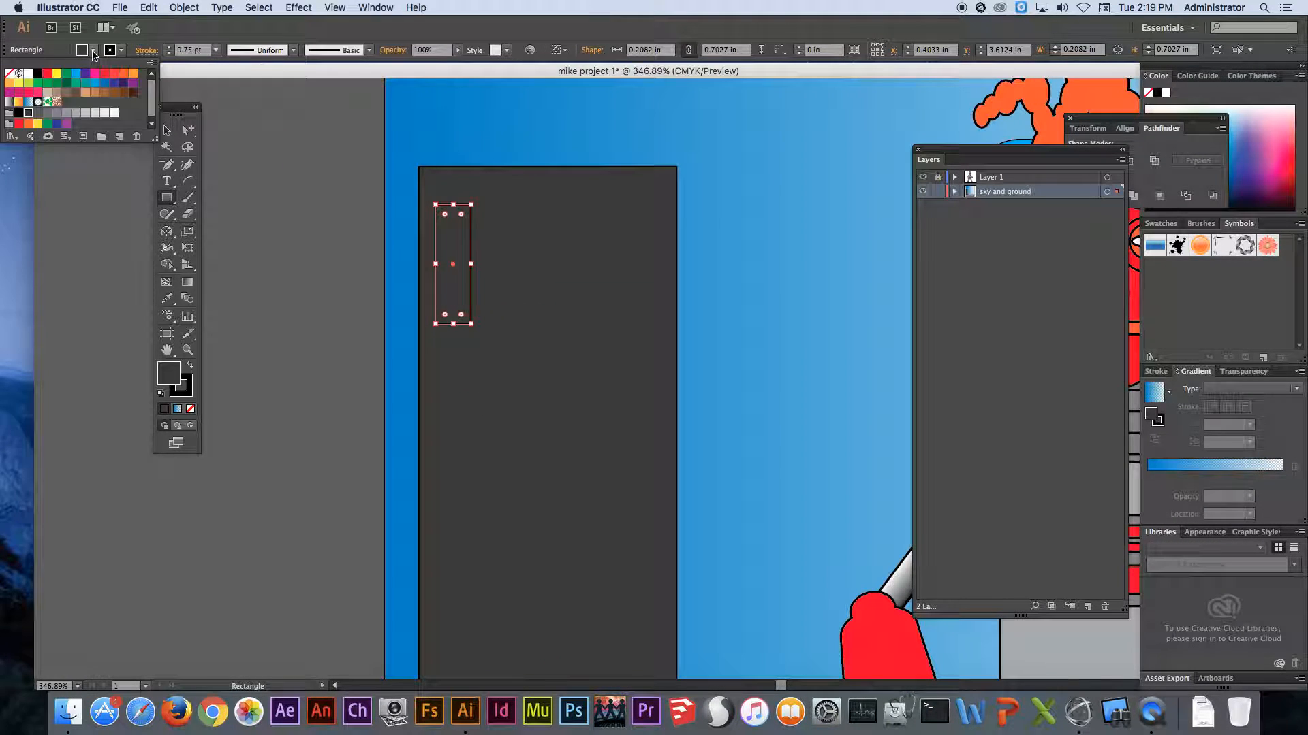
pyautogui.click(27, 103)
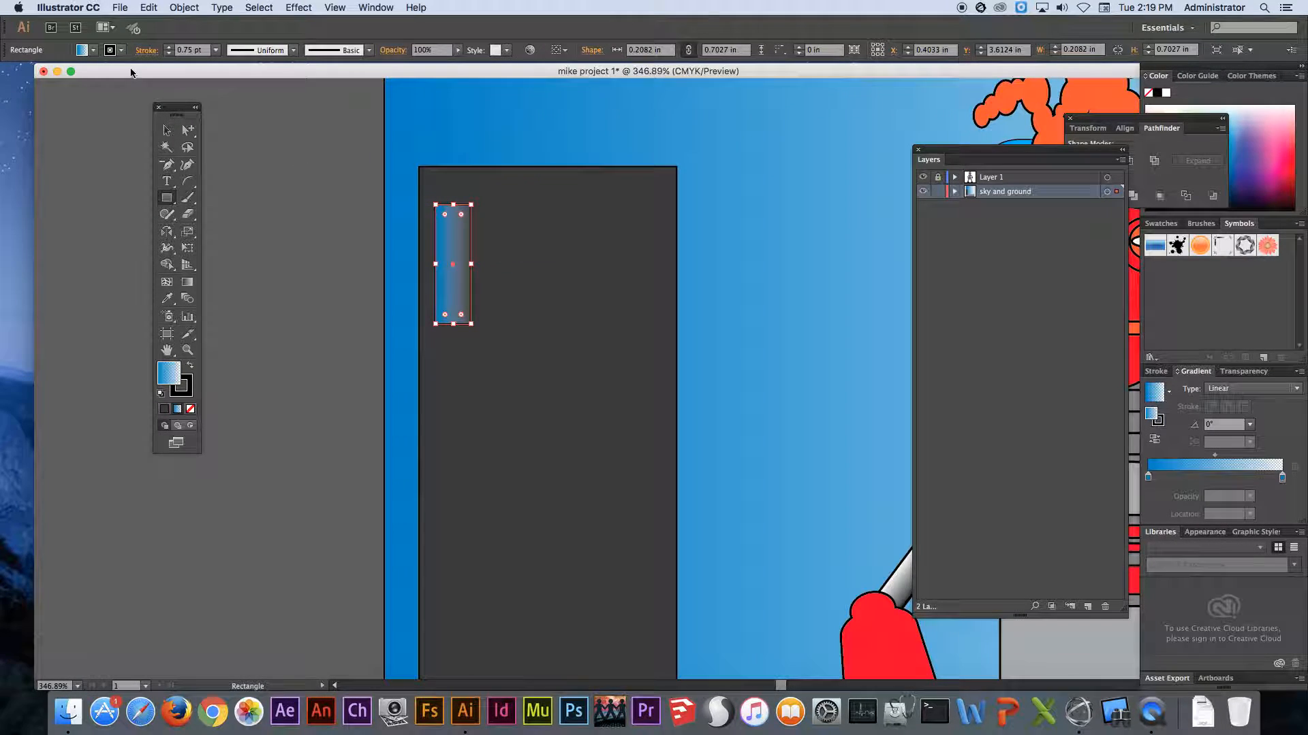
pyautogui.click(166, 130)
pyautogui.moveTo(457, 253); pyautogui.dragTo(634, 429)
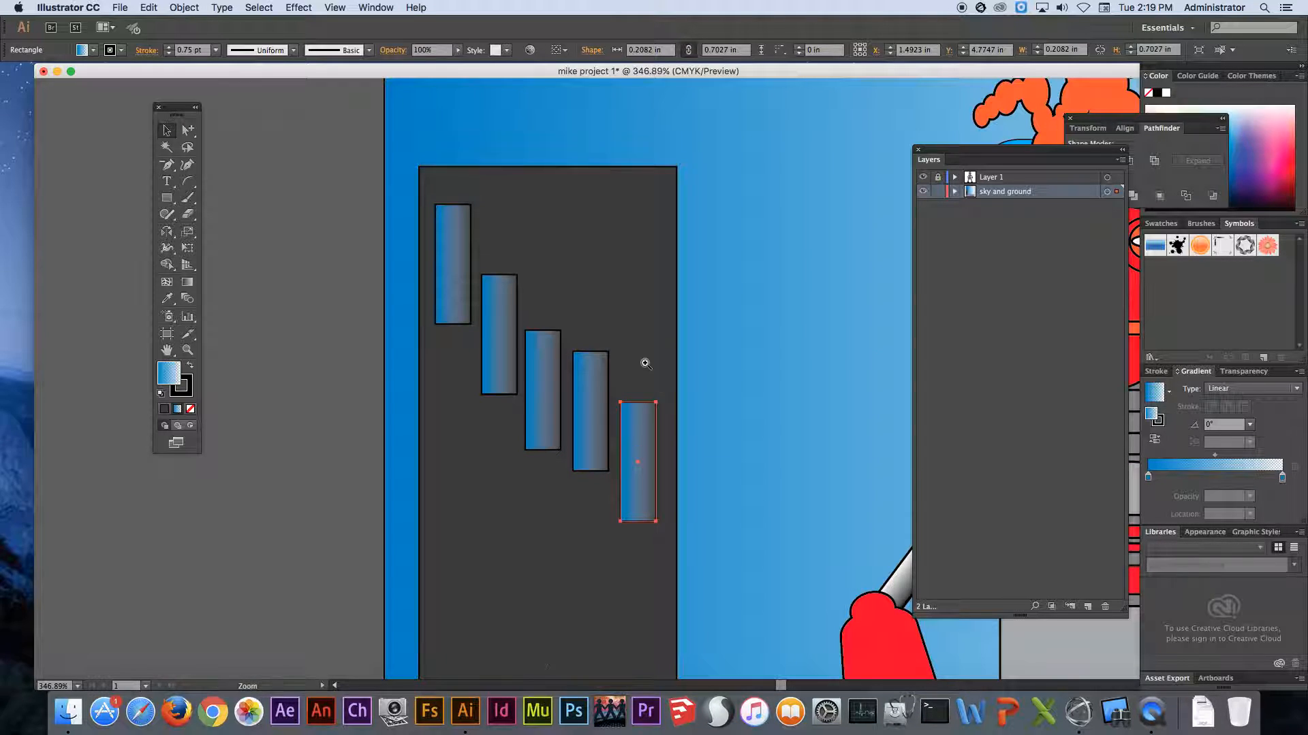
# - Draw a rectangle about 0.39 by 0.87 in on the building's roof and match its fill to the building's dark gray with the Eyedropper
pyautogui.keyDown('alt'); pyautogui.keyDown('super'); pyautogui.click(629, 328); pyautogui.keyUp('super'); pyautogui.keyUp('alt')
pyautogui.keyDown('alt'); pyautogui.keyDown('super'); pyautogui.click(627, 327); pyautogui.keyUp('super'); pyautogui.keyUp('alt')
pyautogui.keyDown('alt'); pyautogui.keyDown('super'); pyautogui.click(625, 325); pyautogui.keyUp('super'); pyautogui.keyUp('alt')
pyautogui.click(168, 197)
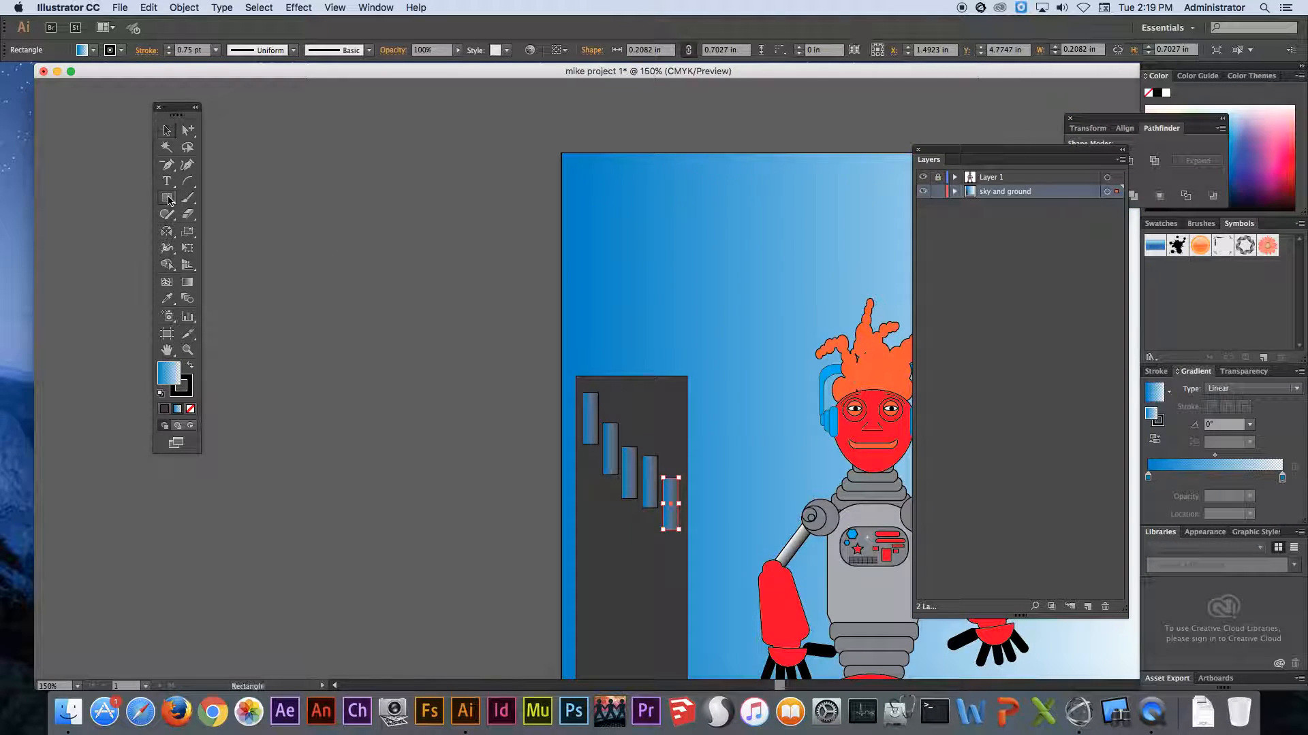
pyautogui.moveTo(604, 376); pyautogui.dragTo(632, 312)
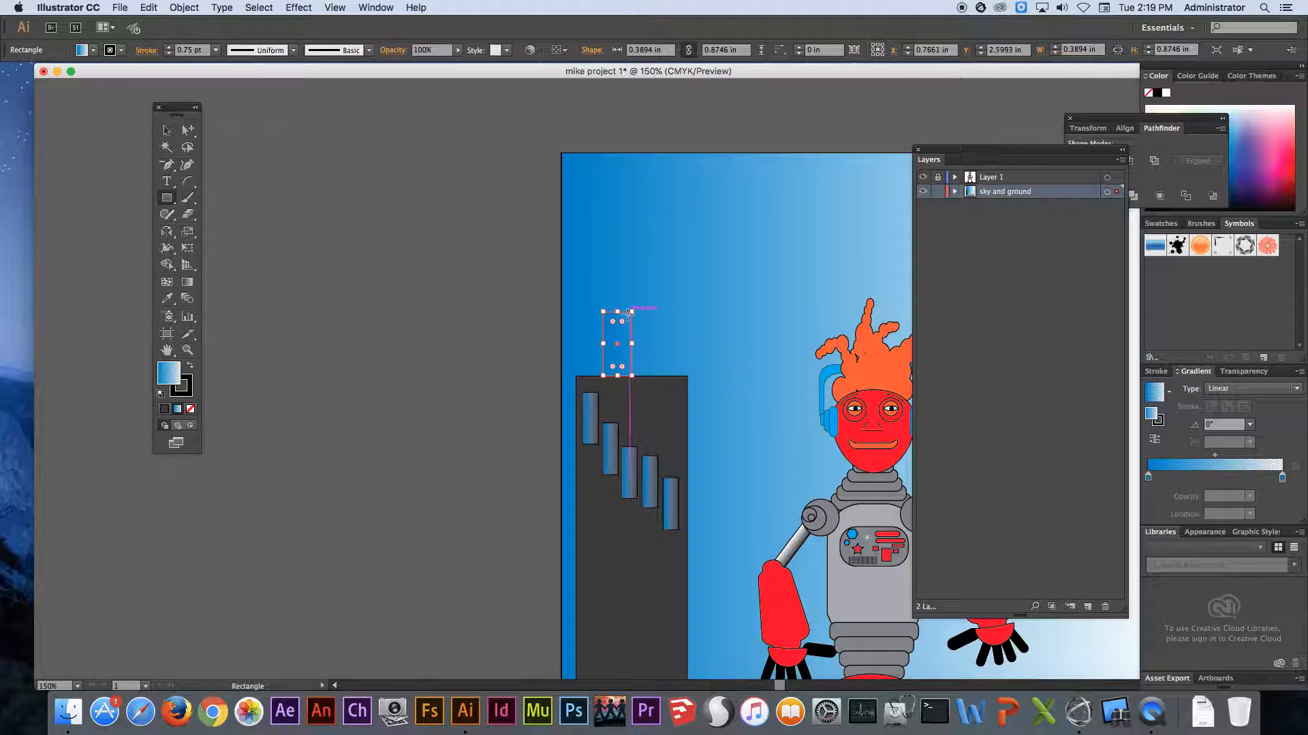
pyautogui.click(167, 299)
pyautogui.click(630, 385)
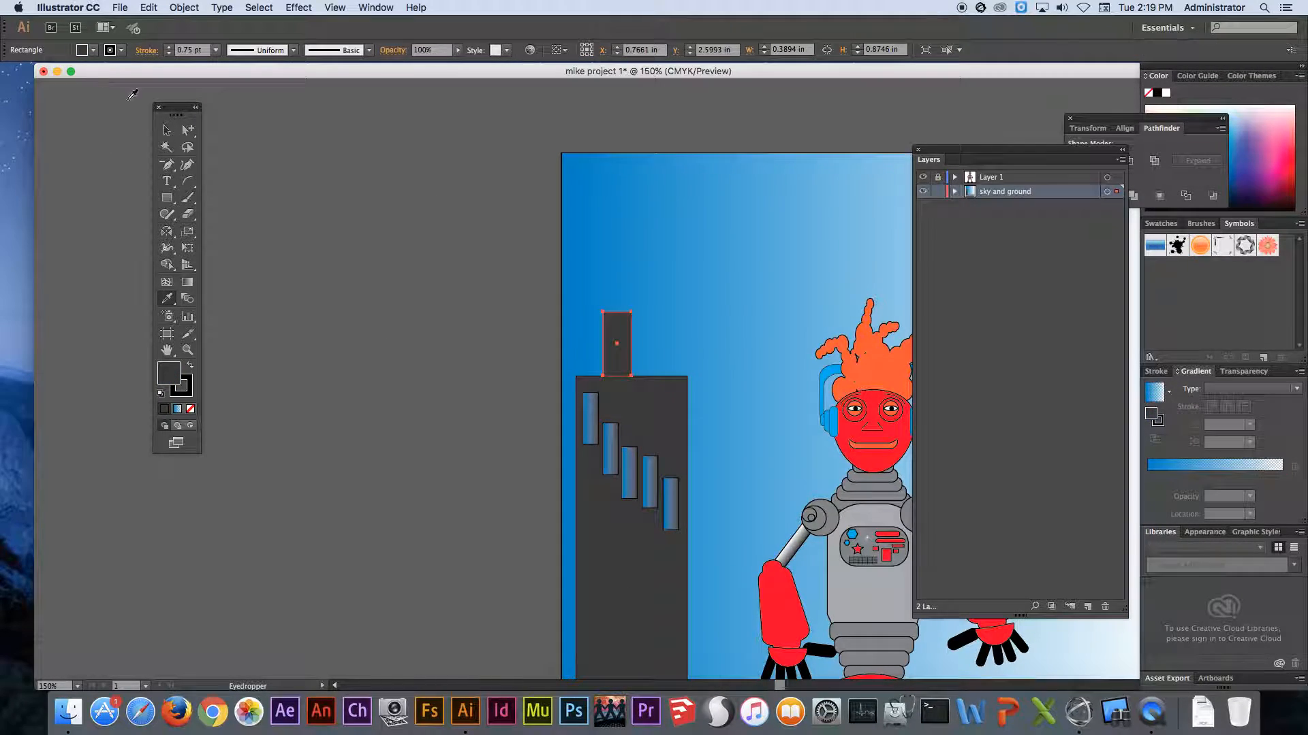
pyautogui.click(166, 197)
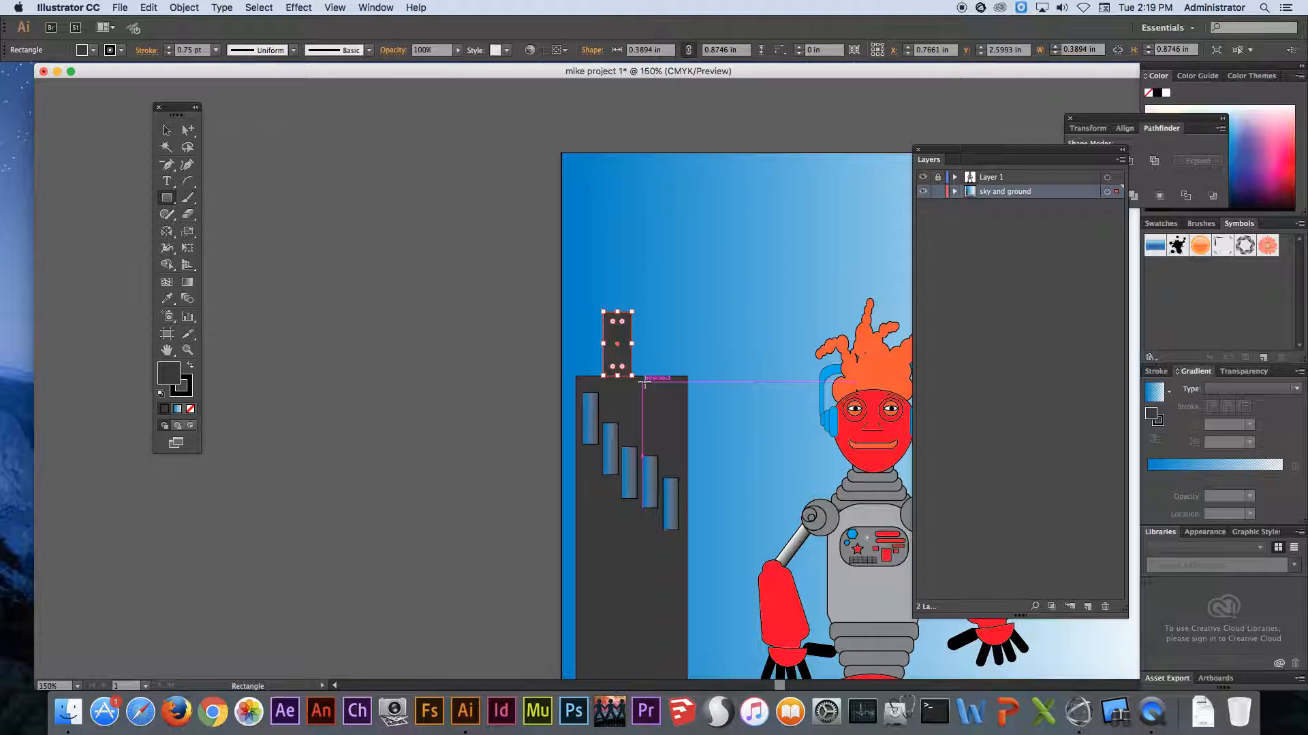
# - Draw four more dark gray rectangles as rooftop towers, including one about 0.19 by 0.67 in on top of the existing roof block
pyautogui.moveTo(643, 375); pyautogui.dragTo(658, 335)
pyautogui.moveTo(663, 392); pyautogui.dragTo(678, 334)
pyautogui.moveTo(598, 381)
pyautogui.mouseDown()
pyautogui.moveTo(590, 344)
pyautogui.moveTo(618, 272)
pyautogui.mouseUp()
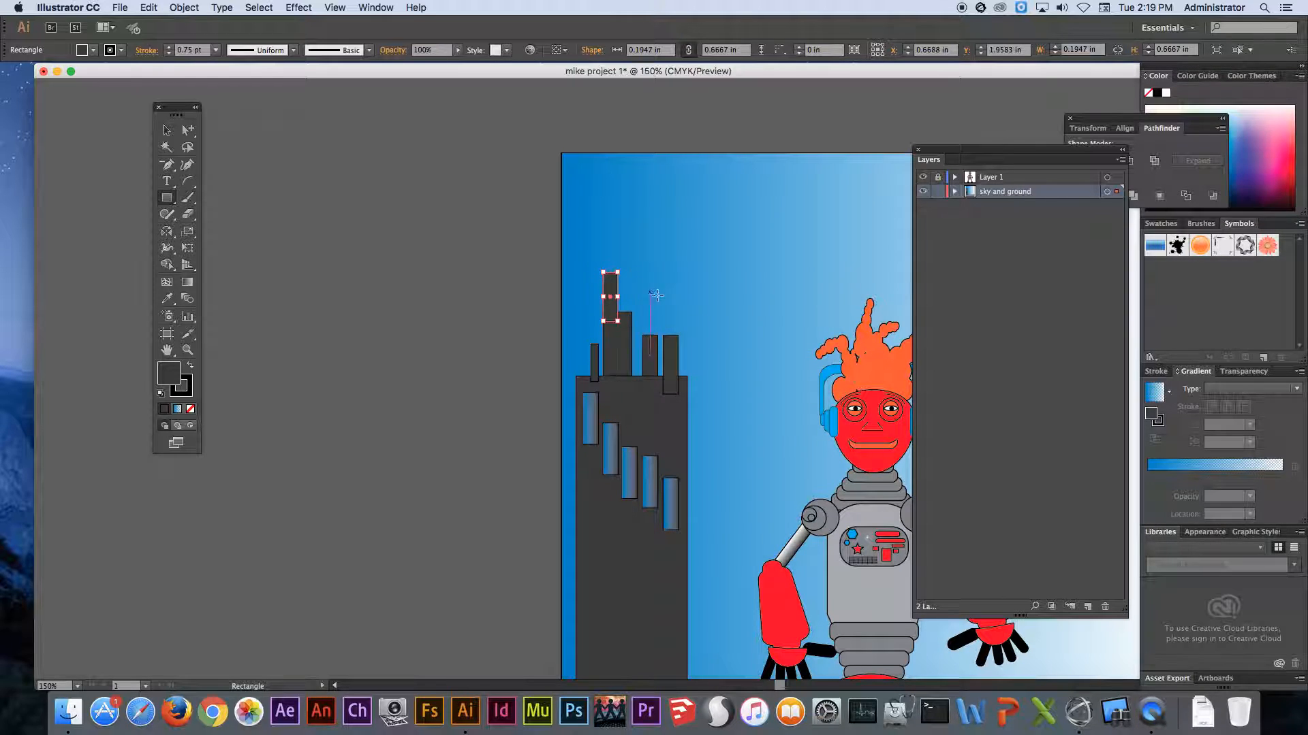
# - Select all the rooftop rectangles together with the main building and unite them into one shape with Pathfinder
pyautogui.moveTo(712, 406); pyautogui.dragTo(701, 351)
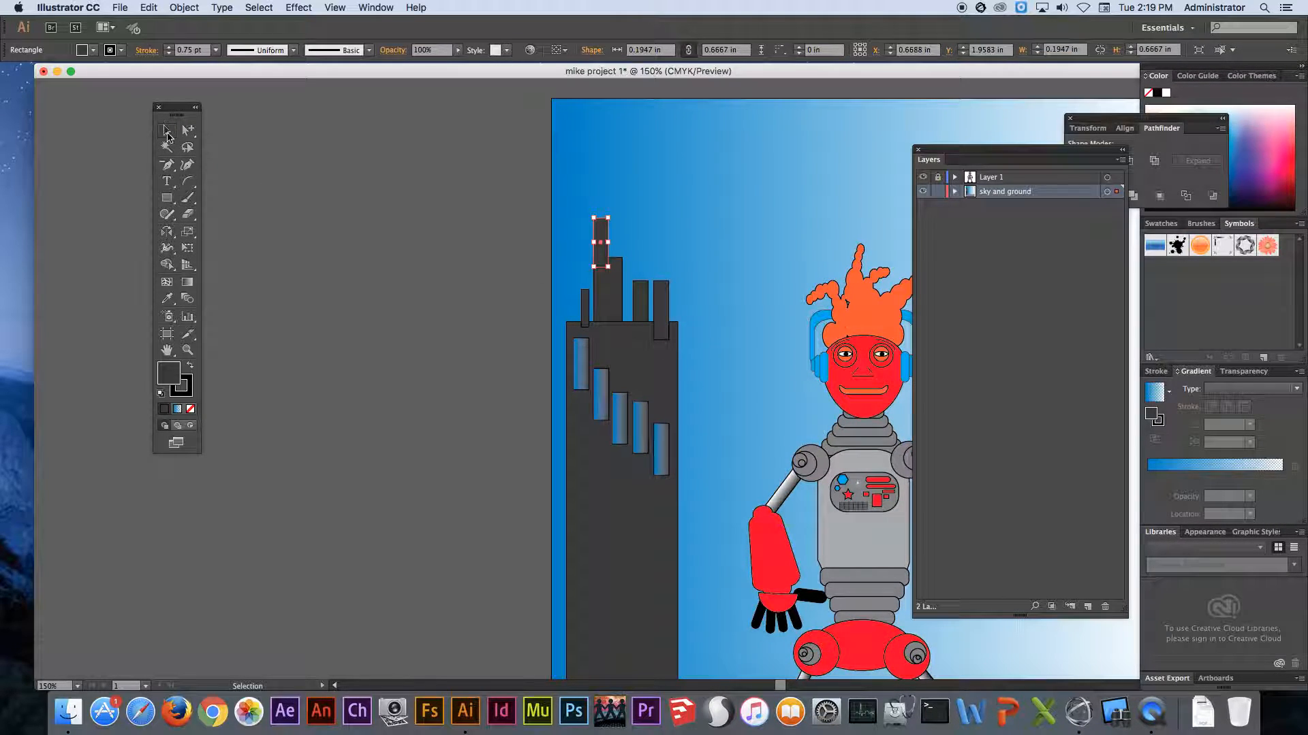
pyautogui.moveTo(511, 198); pyautogui.dragTo(743, 426)
pyautogui.moveTo(712, 380); pyautogui.dragTo(608, 339)
pyautogui.keyDown('shift'); pyautogui.click(503, 286); pyautogui.keyUp('shift')
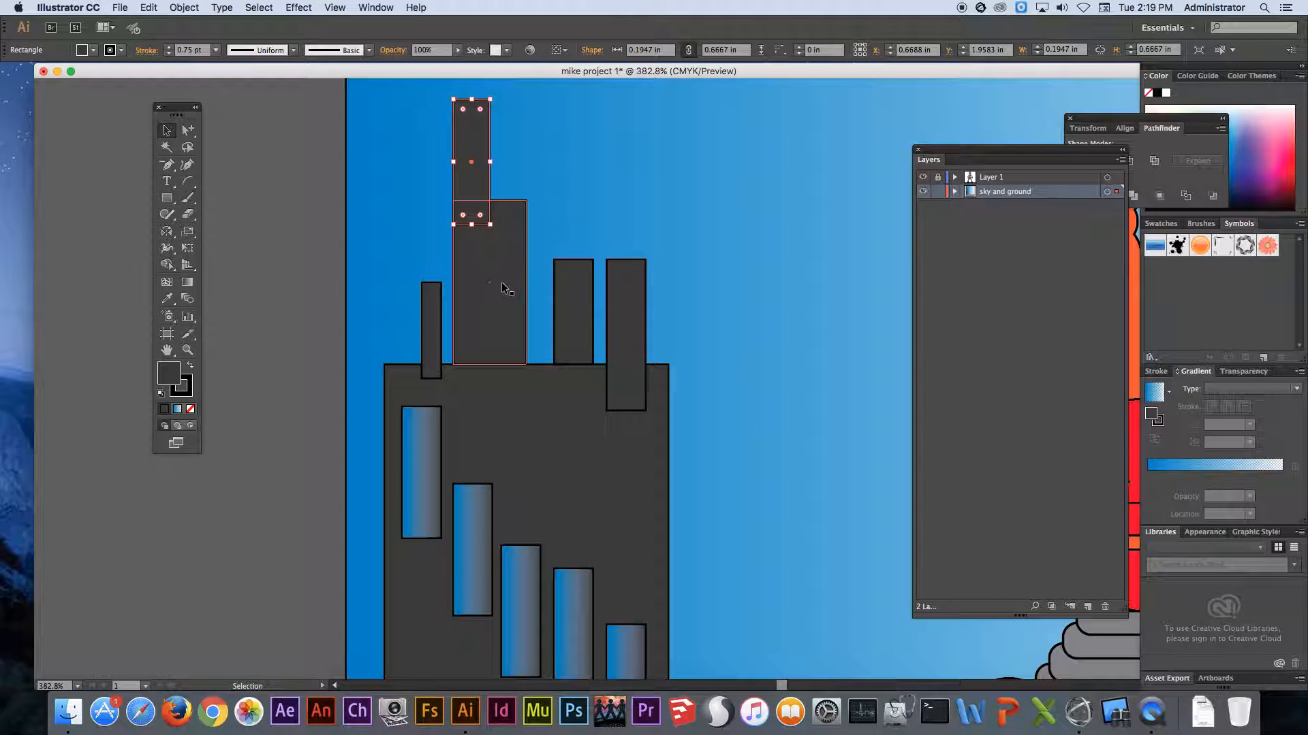
pyautogui.keyDown('shift'); pyautogui.click(431, 320); pyautogui.keyUp('shift')
pyautogui.keyDown('shift'); pyautogui.click(573, 303); pyautogui.keyUp('shift')
pyautogui.keyDown('shift'); pyautogui.click(624, 300); pyautogui.keyUp('shift')
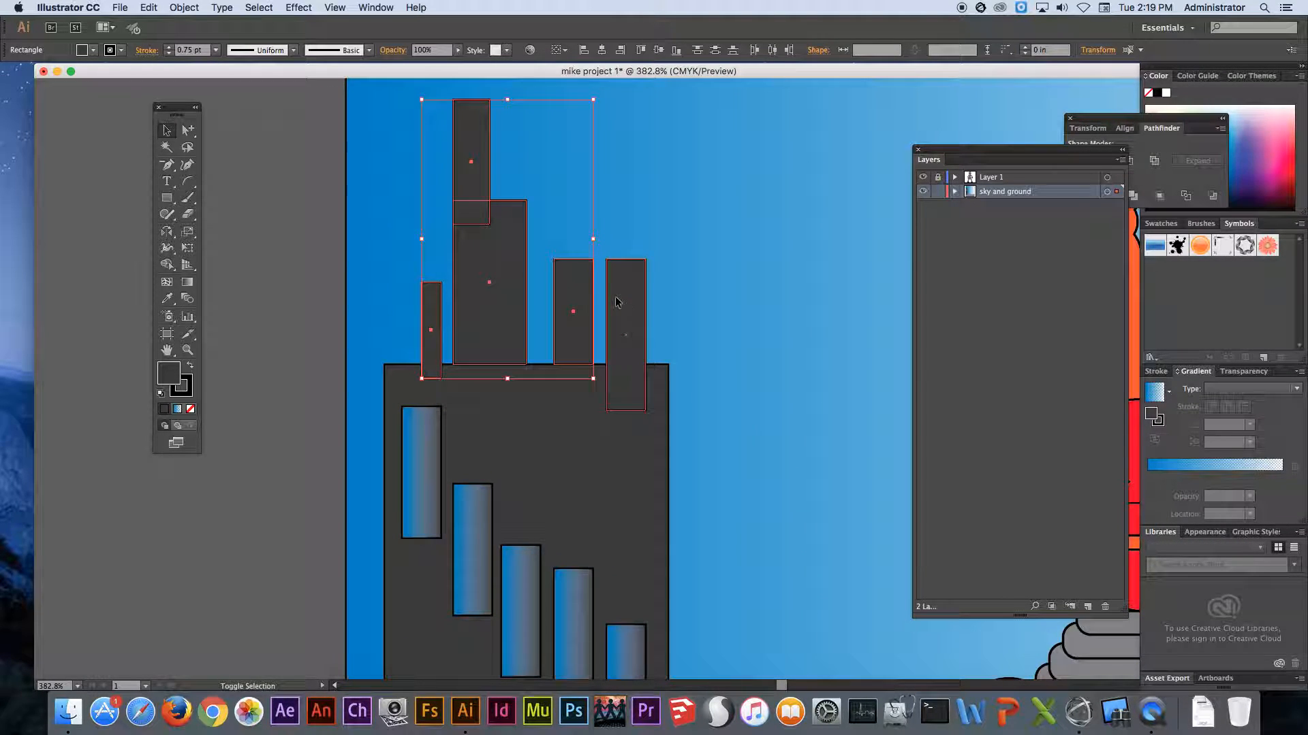
pyautogui.keyDown('shift'); pyautogui.click(557, 415); pyautogui.keyUp('shift')
pyautogui.moveTo(1156, 121); pyautogui.dragTo(825, 107)
pyautogui.click(746, 146)
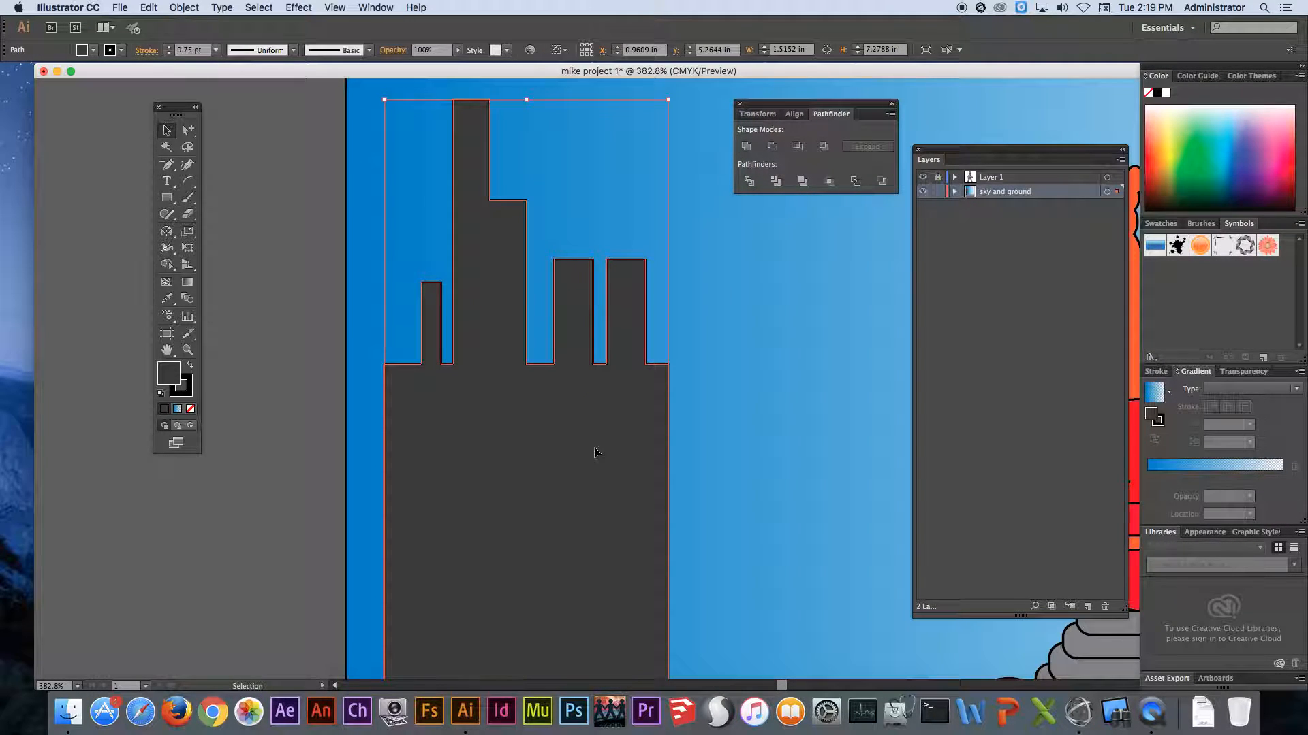
# - Switch the artwork to Outline view to expose the windows hidden behind the merged building
pyautogui.press('a')
pyautogui.press('super+minus')
pyautogui.press('super+minus')
pyautogui.press('super+minus')
pyautogui.press('super+minus')
pyautogui.click(455, 375)
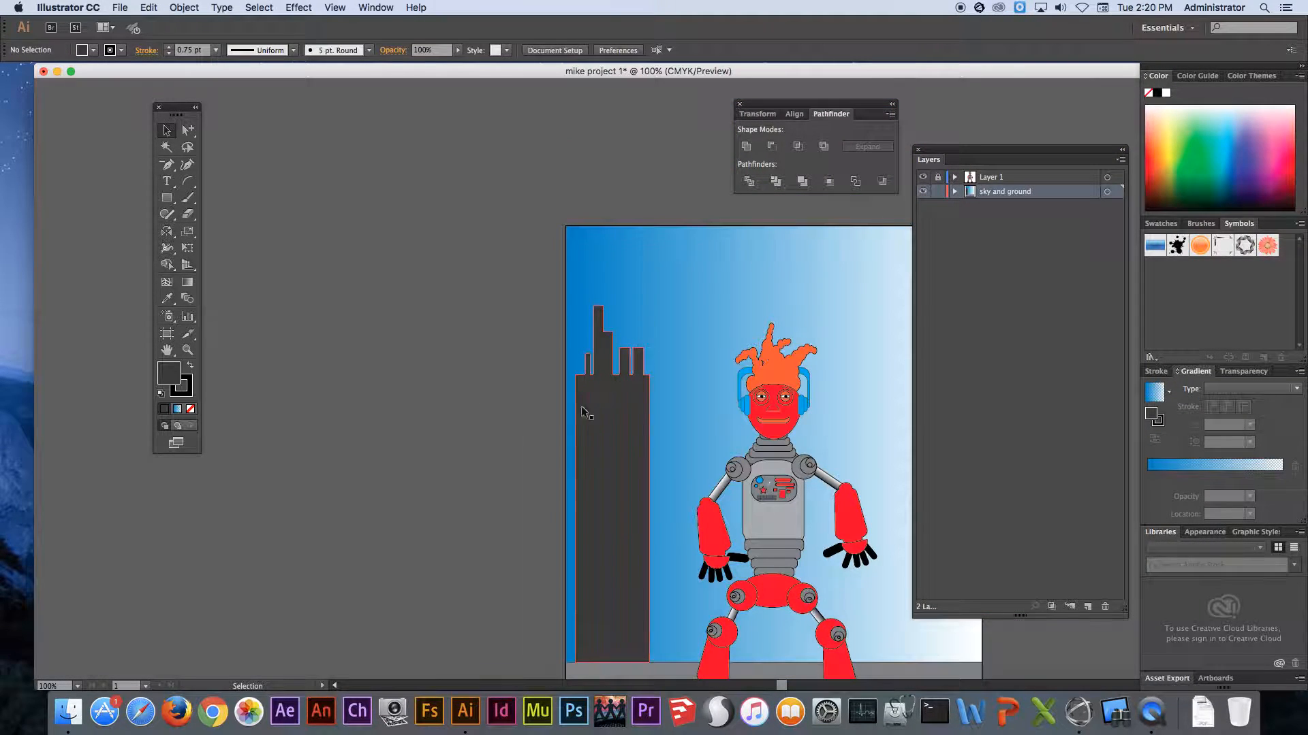
pyautogui.moveTo(617, 428); pyautogui.dragTo(485, 304)
pyautogui.click(331, 7)
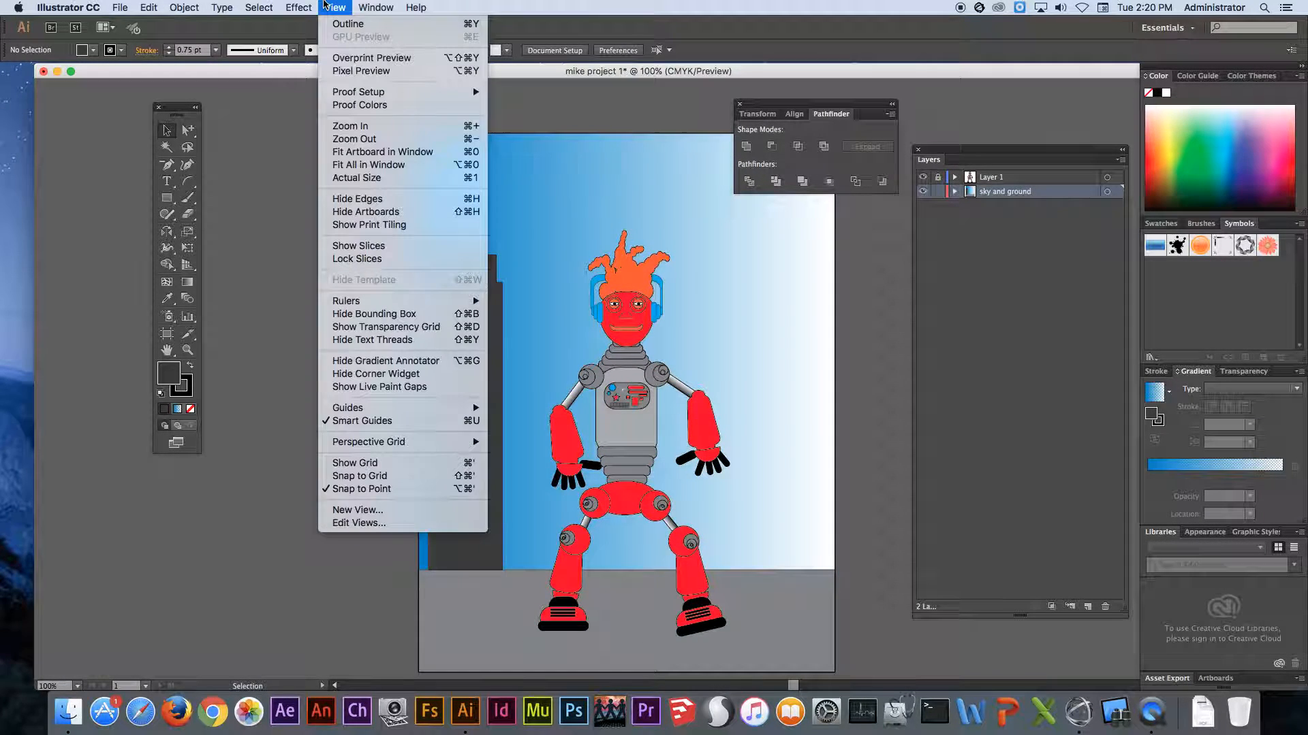
pyautogui.click(340, 24)
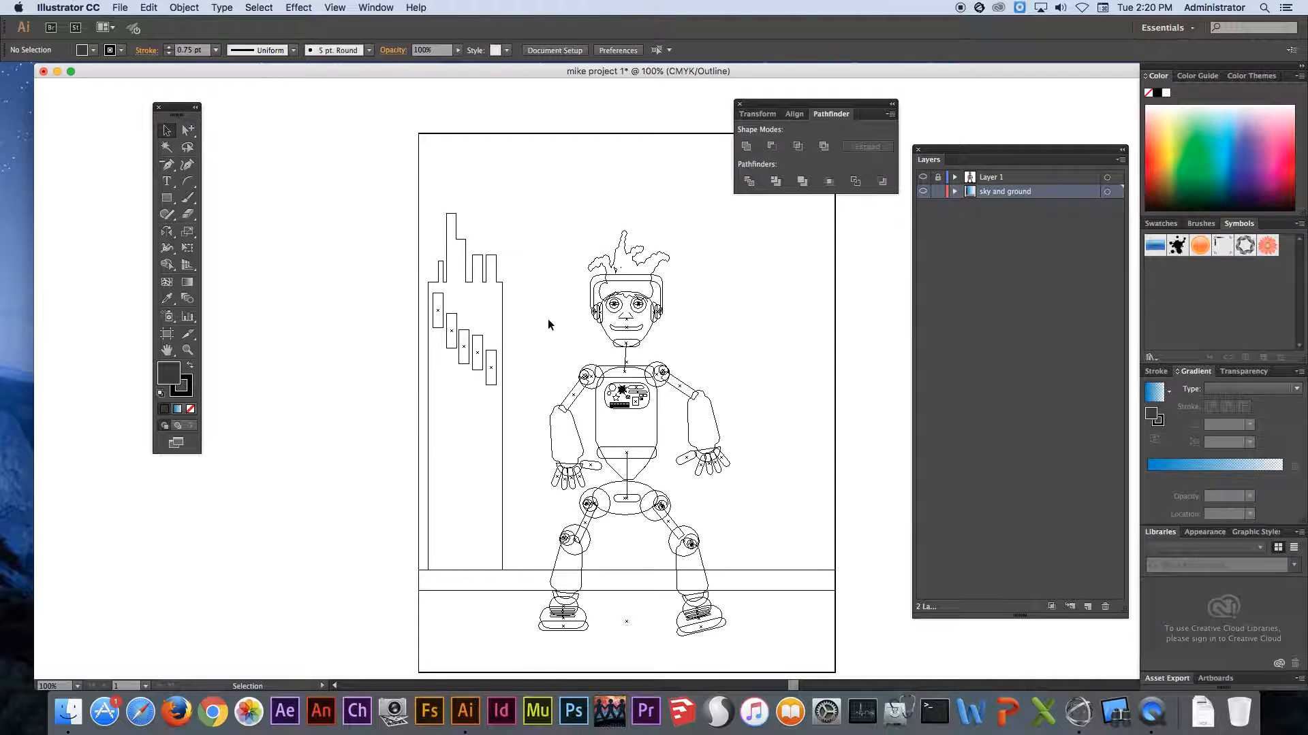
# - Select the five windows by their outlines, return to Preview, bring them to the front of the building and deselect them
pyautogui.click(485, 345)
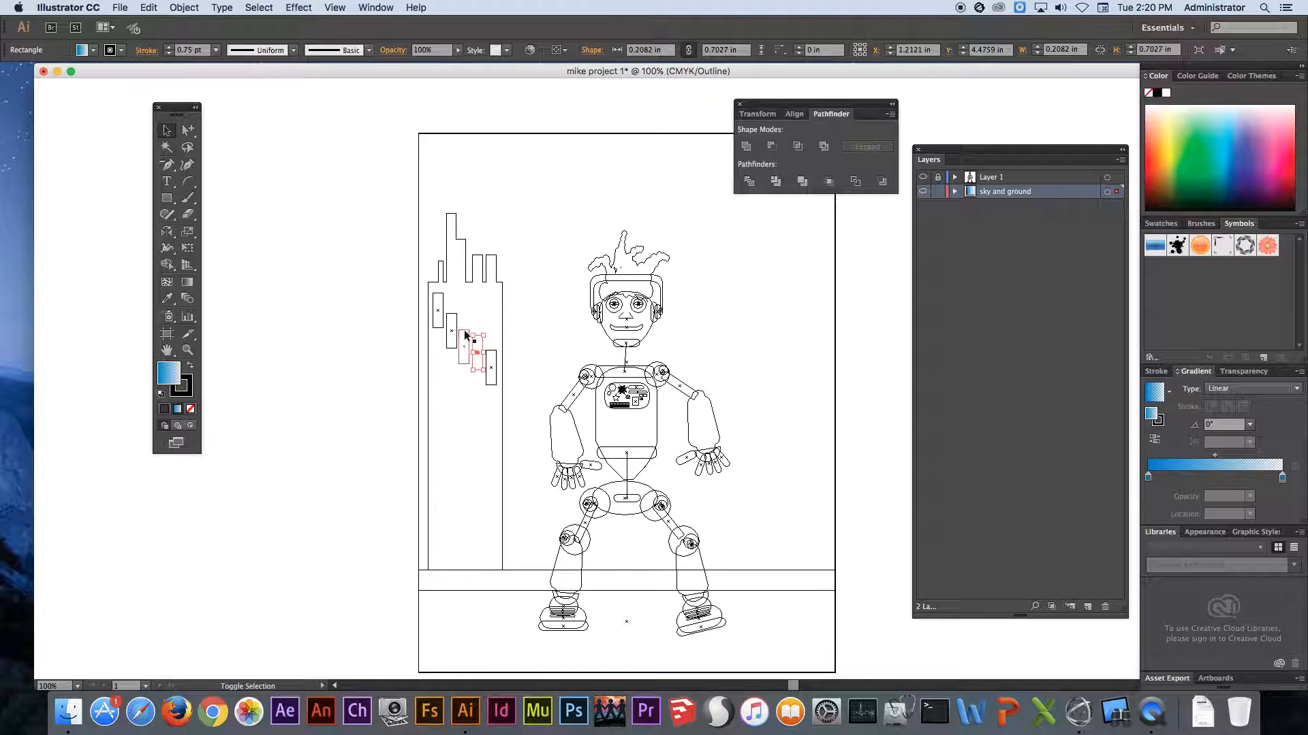
pyautogui.keyDown('shift'); pyautogui.click(466, 335); pyautogui.keyUp('shift')
pyautogui.keyDown('shift'); pyautogui.click(449, 317); pyautogui.keyUp('shift')
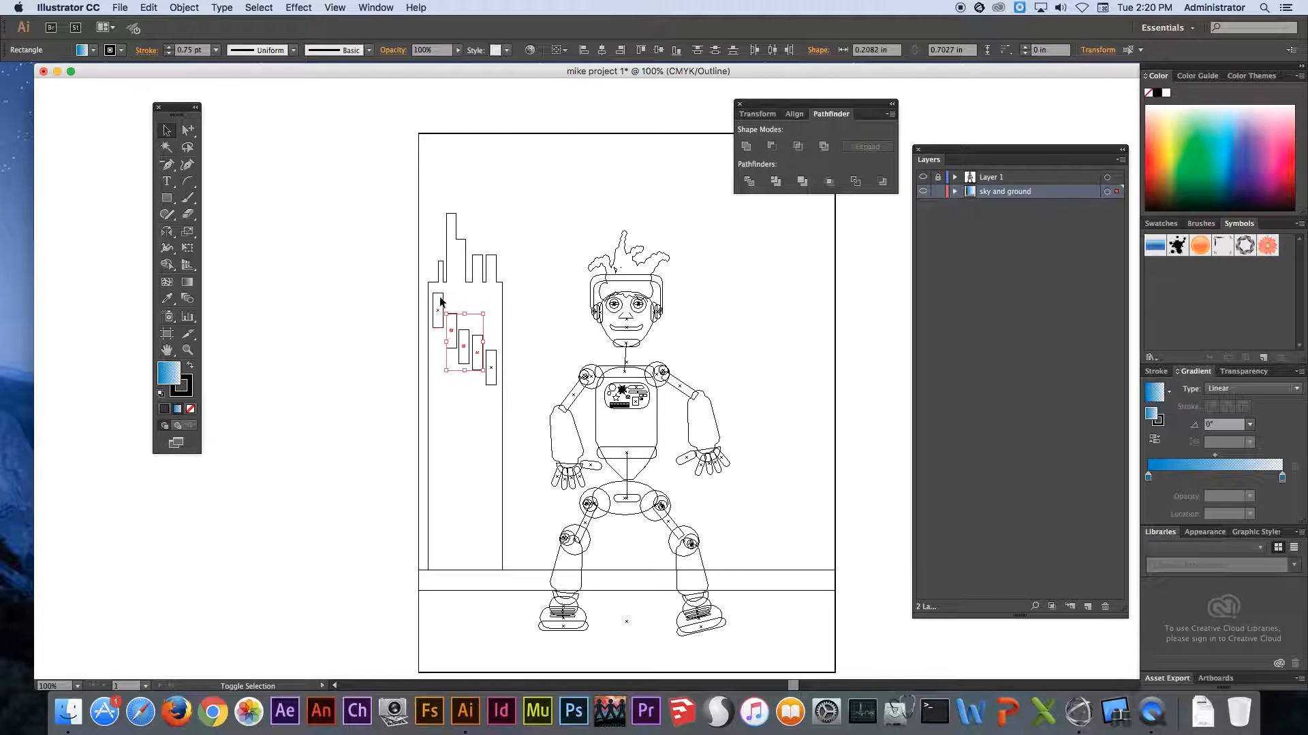
pyautogui.keyDown('shift'); pyautogui.click(439, 297); pyautogui.keyUp('shift')
pyautogui.keyDown('shift'); pyautogui.click(492, 354); pyautogui.keyUp('shift')
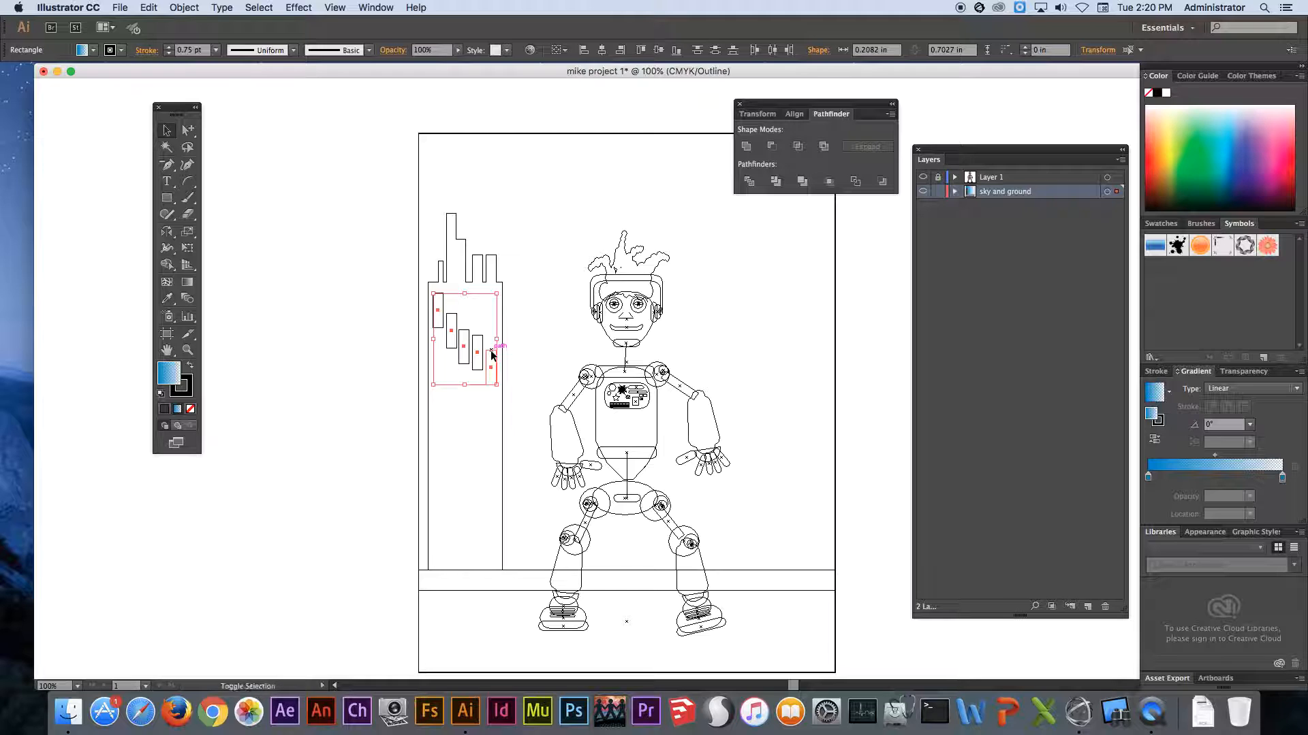
pyautogui.click(337, 6)
pyautogui.click(338, 23)
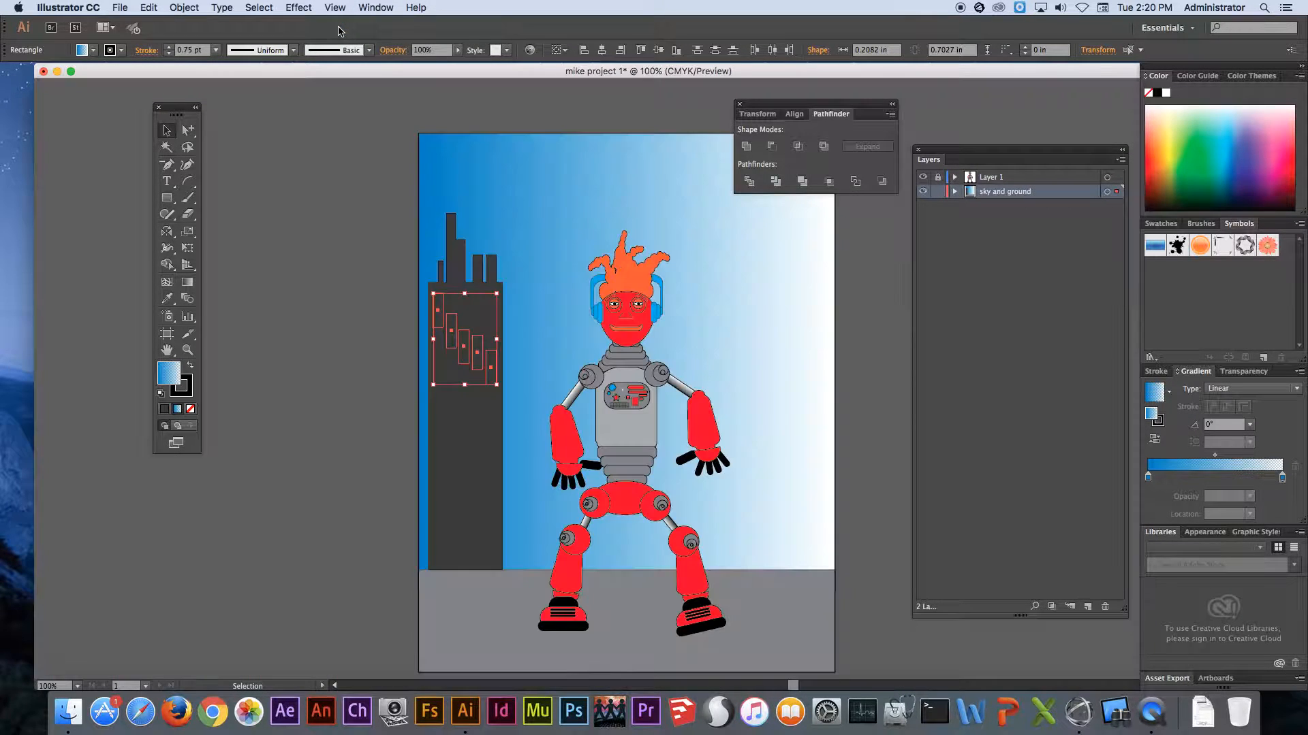
pyautogui.rightClick(456, 346)
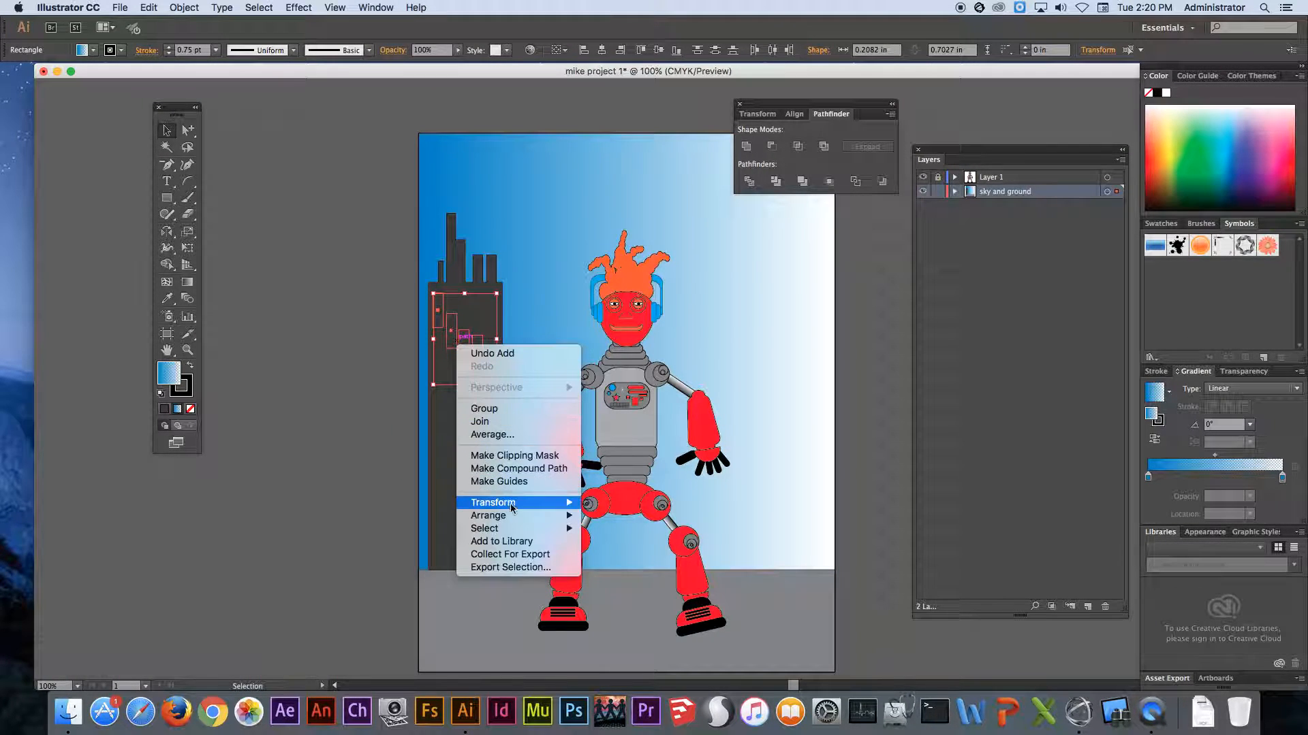
pyautogui.moveTo(518, 515)
pyautogui.click(621, 515)
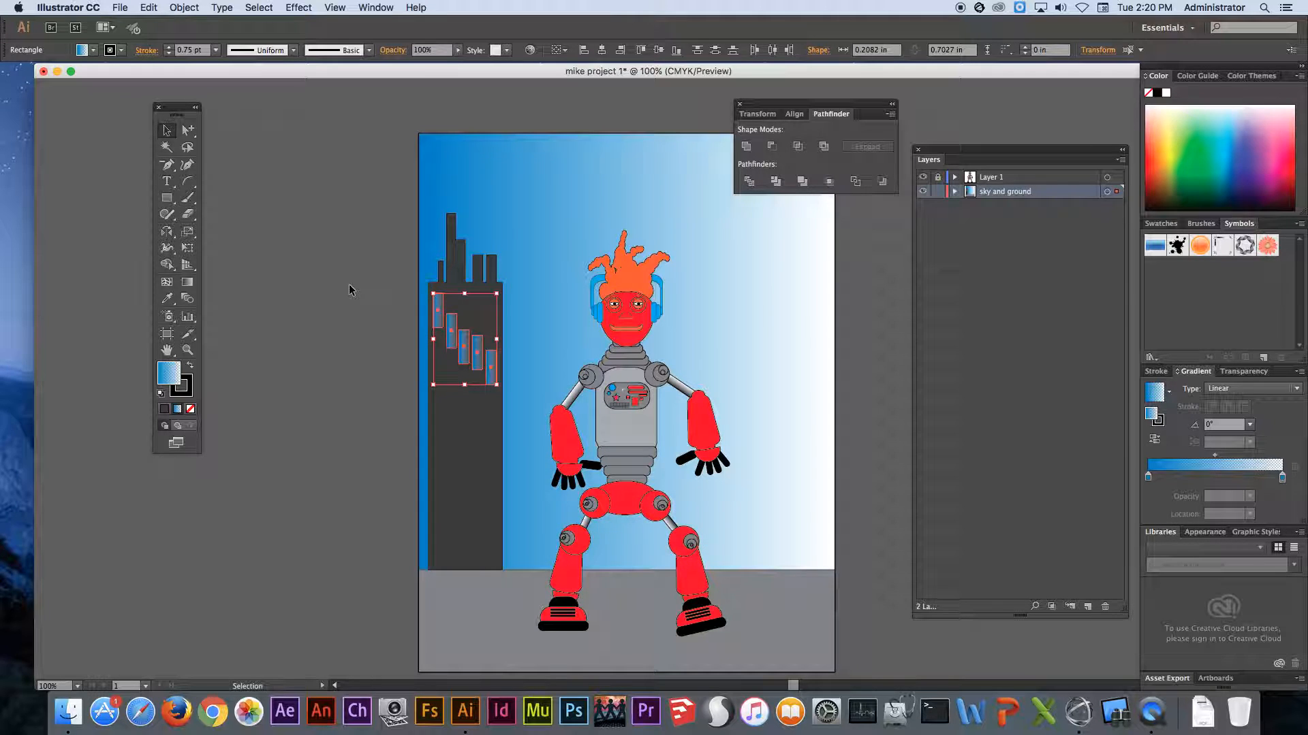
pyautogui.click(352, 290)
# - Sample the building's dark gray with the Eyedropper and draw six rectangular buildings behind the robot, from about 0.42 by 1.67 in to 0.69 by 2.73 in
pyautogui.click(167, 198)
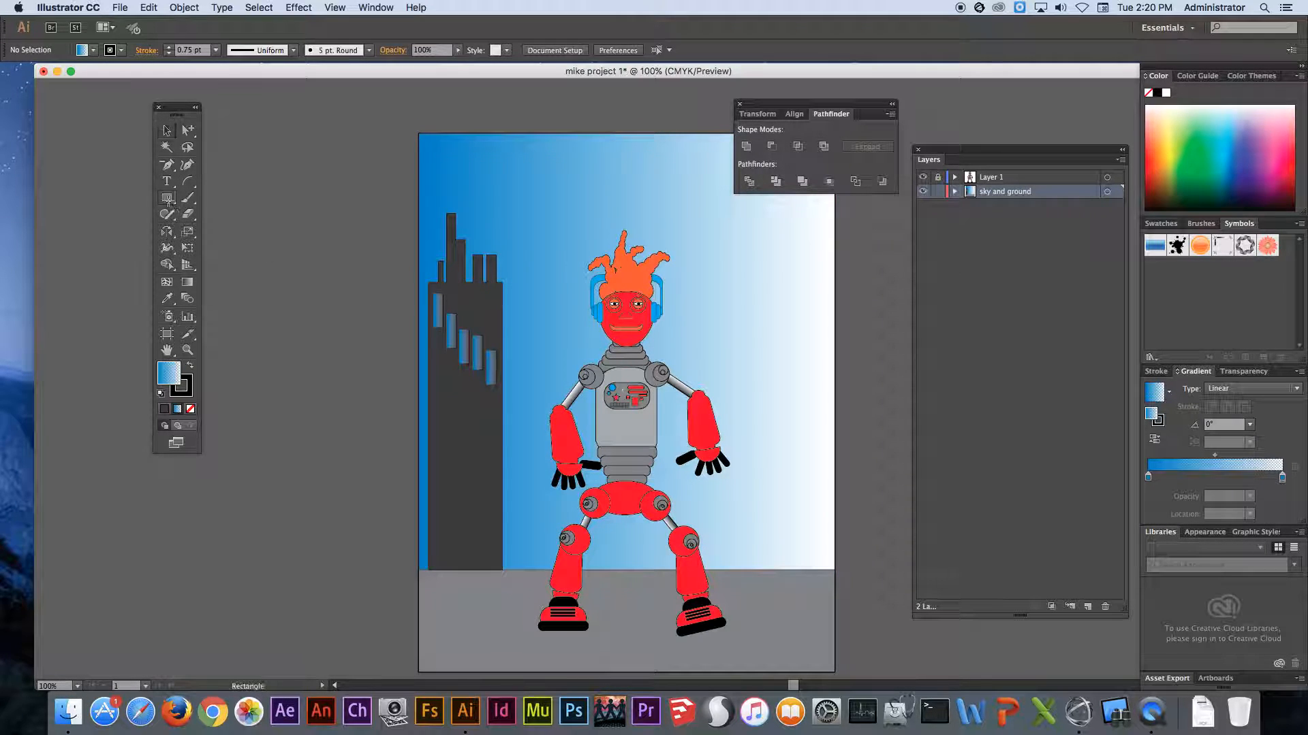
pyautogui.click(166, 298)
pyautogui.click(452, 431)
pyautogui.click(167, 198)
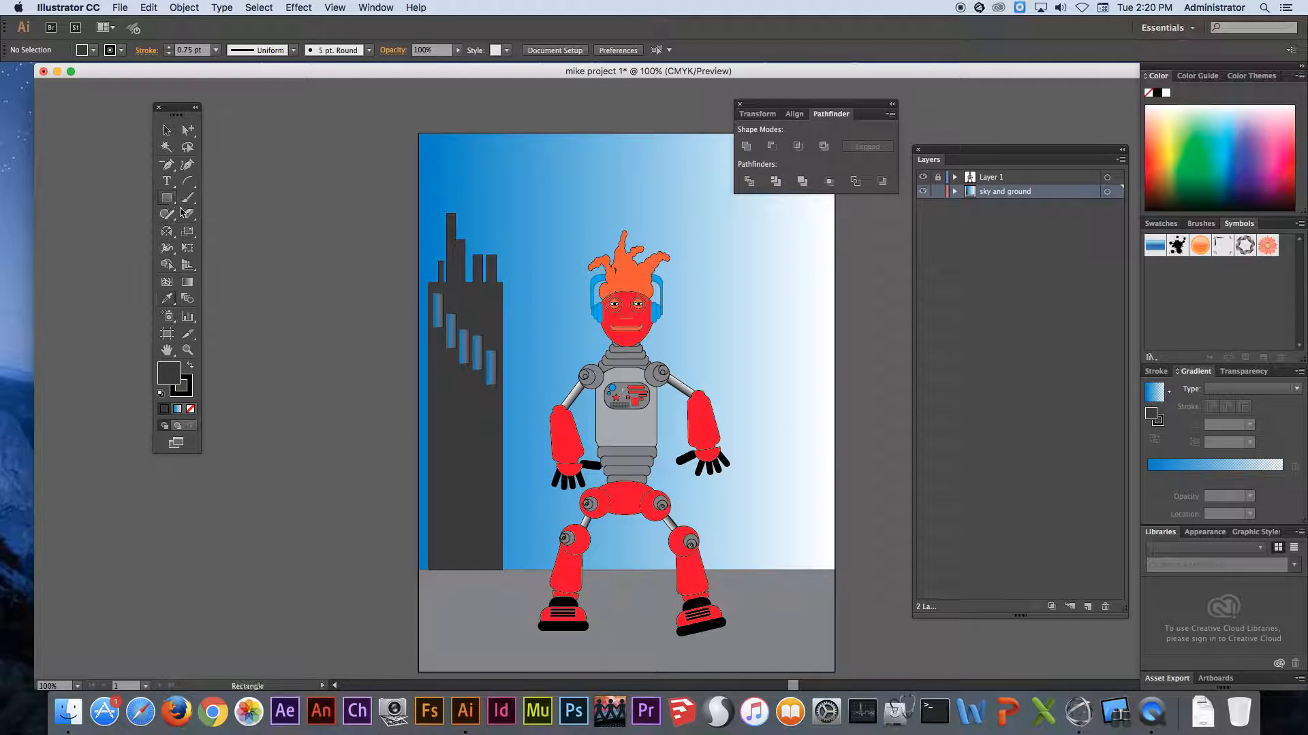
pyautogui.moveTo(503, 570)
pyautogui.mouseDown()
pyautogui.moveTo(523, 561)
pyautogui.moveTo(523, 487)
pyautogui.mouseUp()
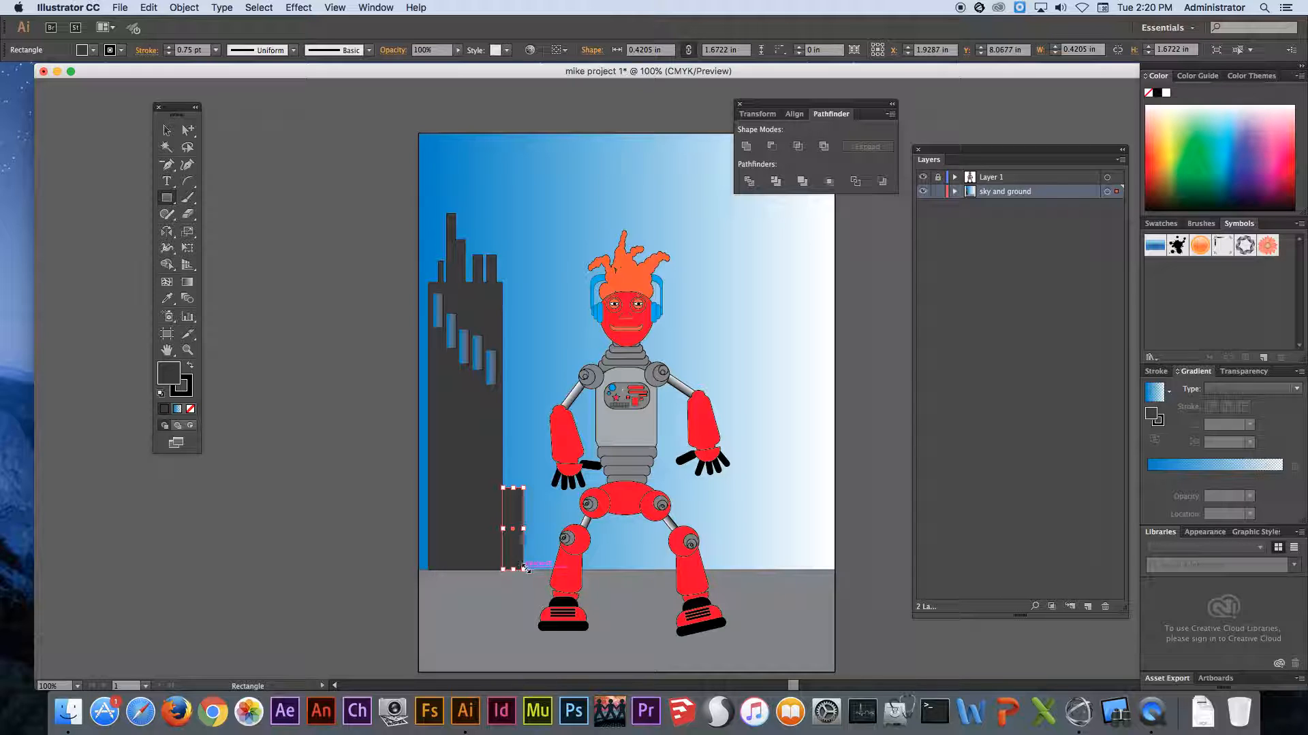
pyautogui.moveTo(523, 430); pyautogui.dragTo(557, 570)
pyautogui.moveTo(550, 339); pyautogui.dragTo(568, 572)
pyautogui.moveTo(558, 193); pyautogui.dragTo(651, 433)
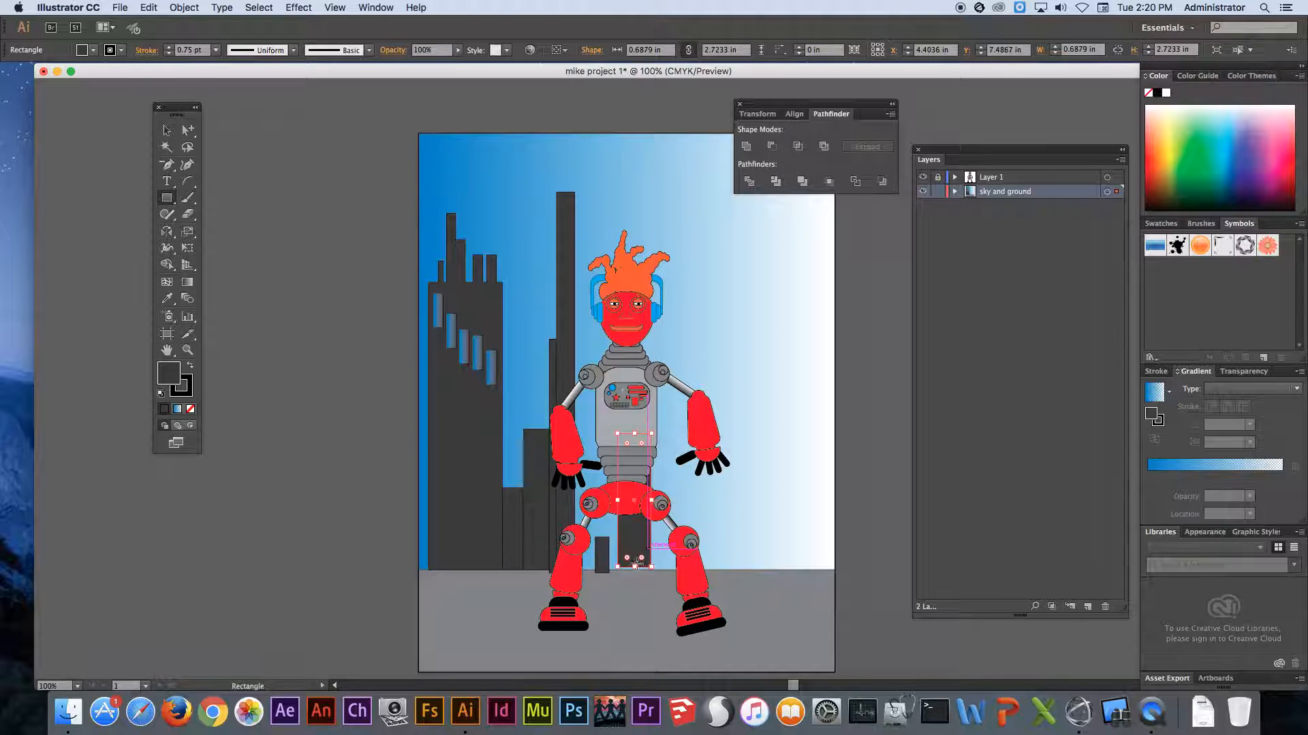
# - Nudge the 0.69 in wide building between the robot's legs down until its base meets the ground
pyautogui.press('Down')
pyautogui.press('Down')
pyautogui.press('Down')
pyautogui.press('Down')
pyautogui.press('Down')
pyautogui.press('super+space')
pyautogui.moveTo(581, 542); pyautogui.dragTo(714, 615)
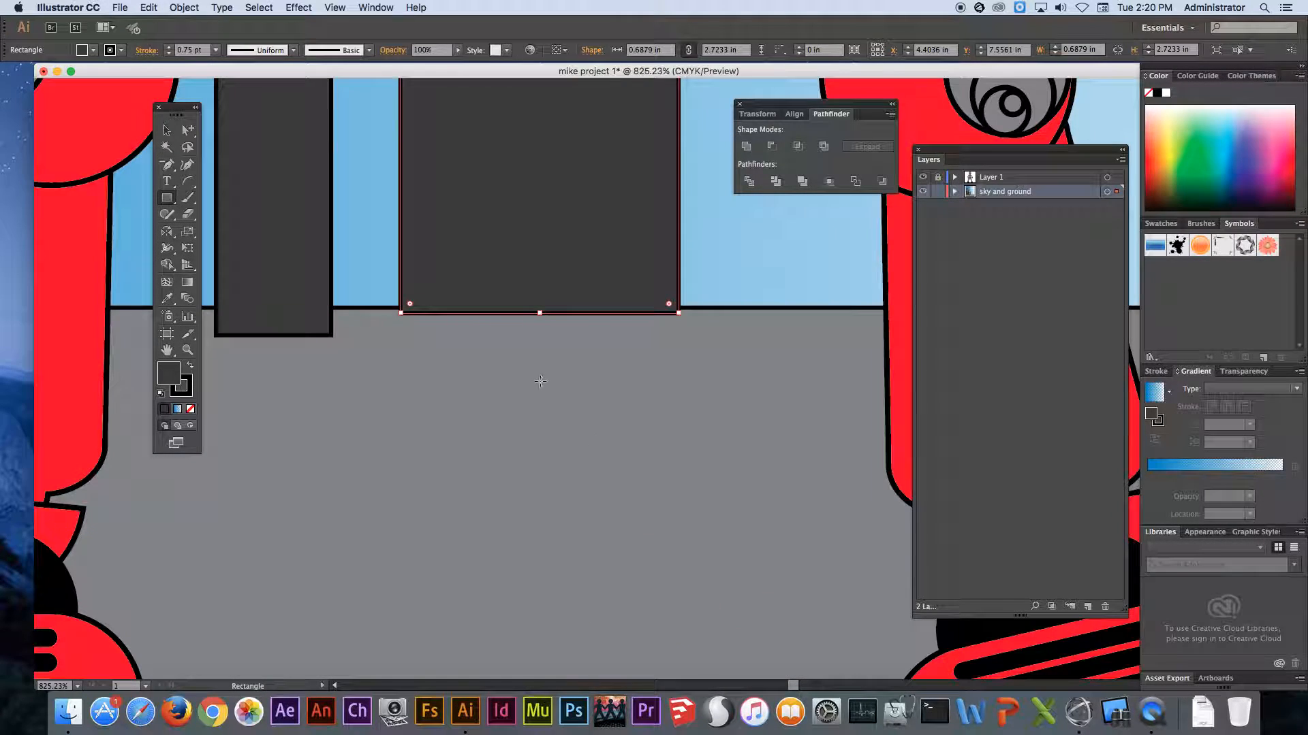
# - Bring the gray ground rectangle to the front of the buildings and deselect it
pyautogui.press('super+0')
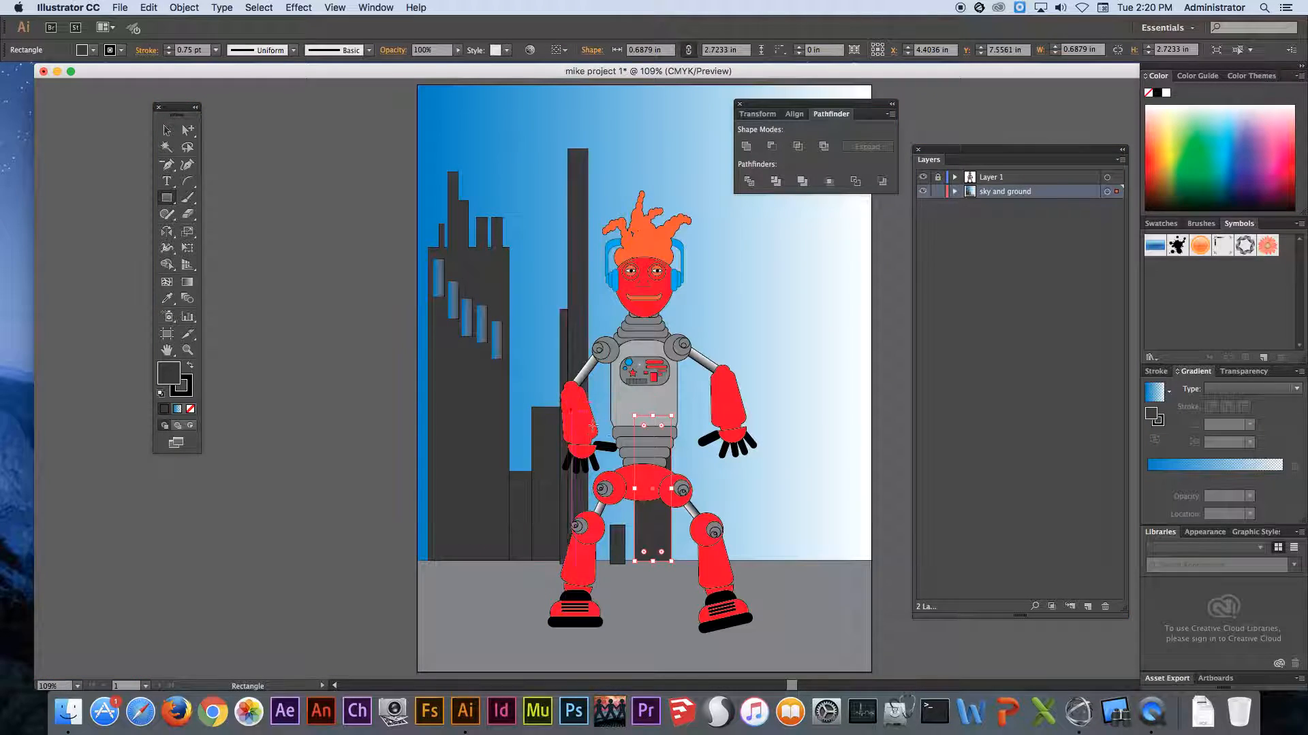
pyautogui.click(786, 583)
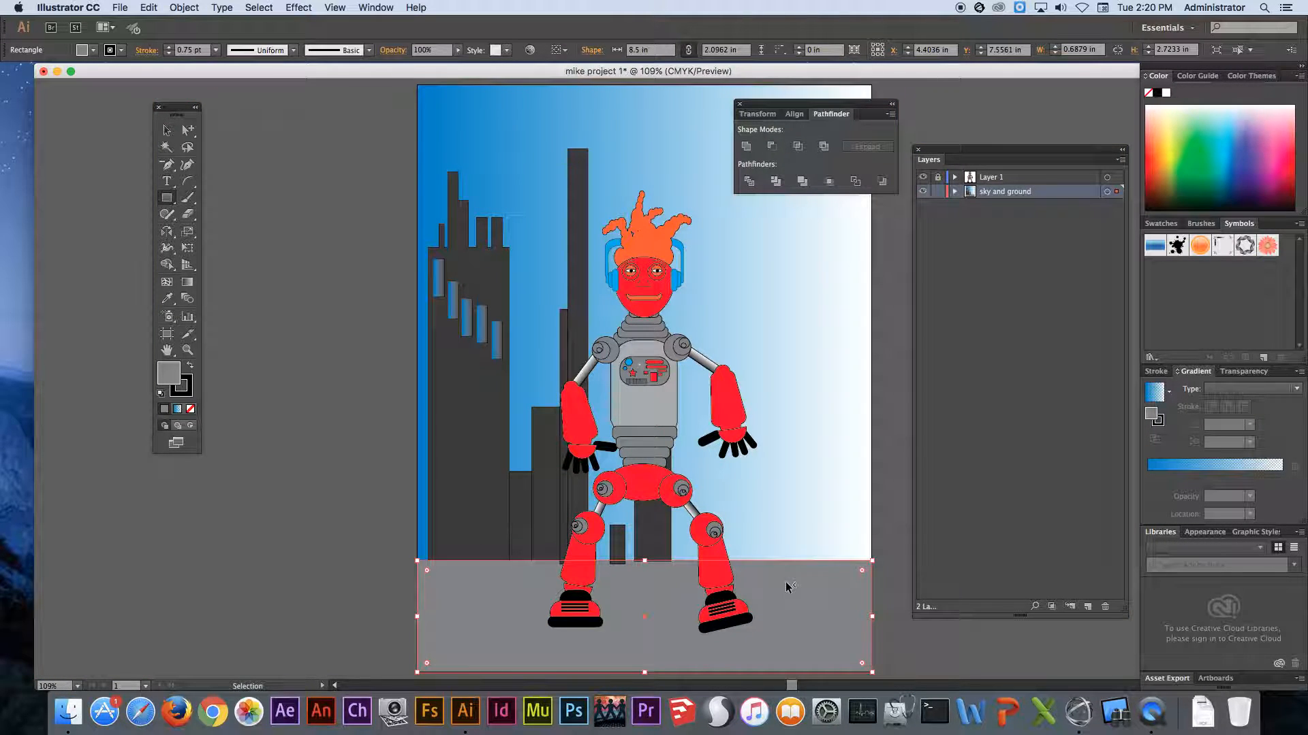
pyautogui.rightClick(784, 584)
pyautogui.moveTo(817, 626)
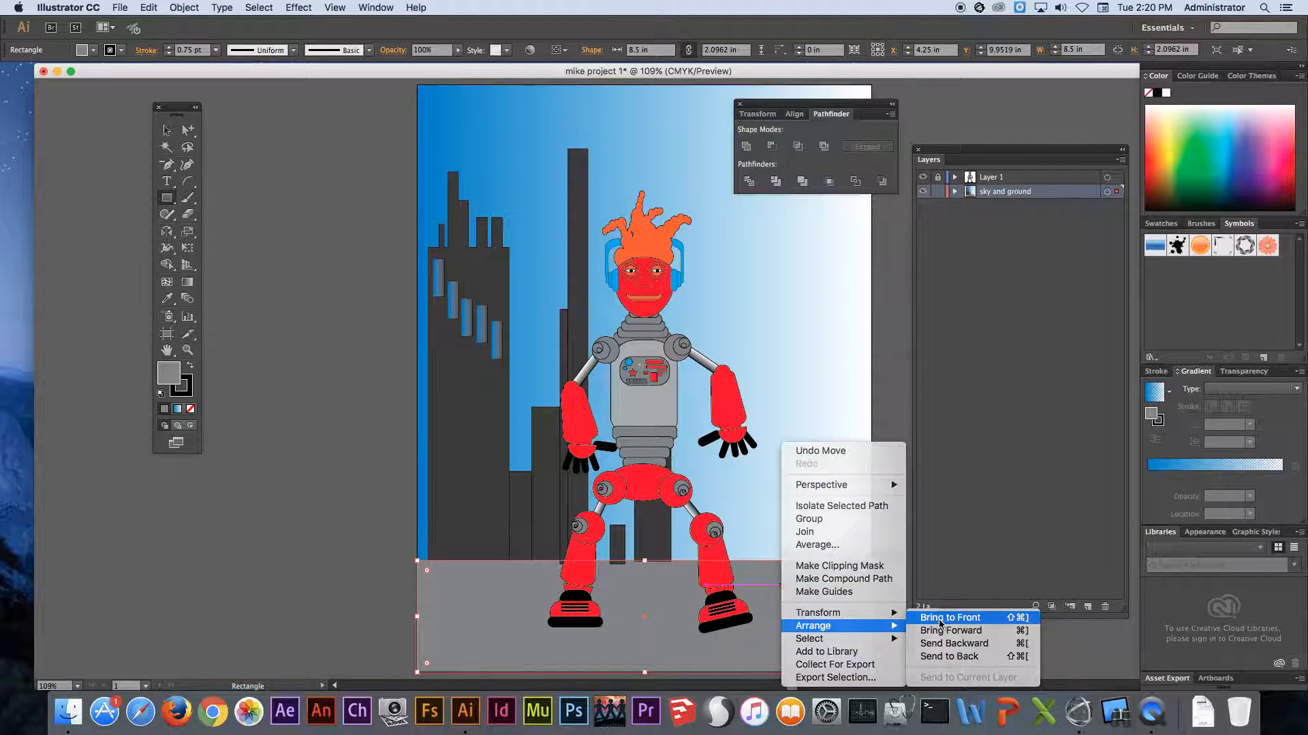
pyautogui.click(950, 618)
pyautogui.press('super+shift+a')
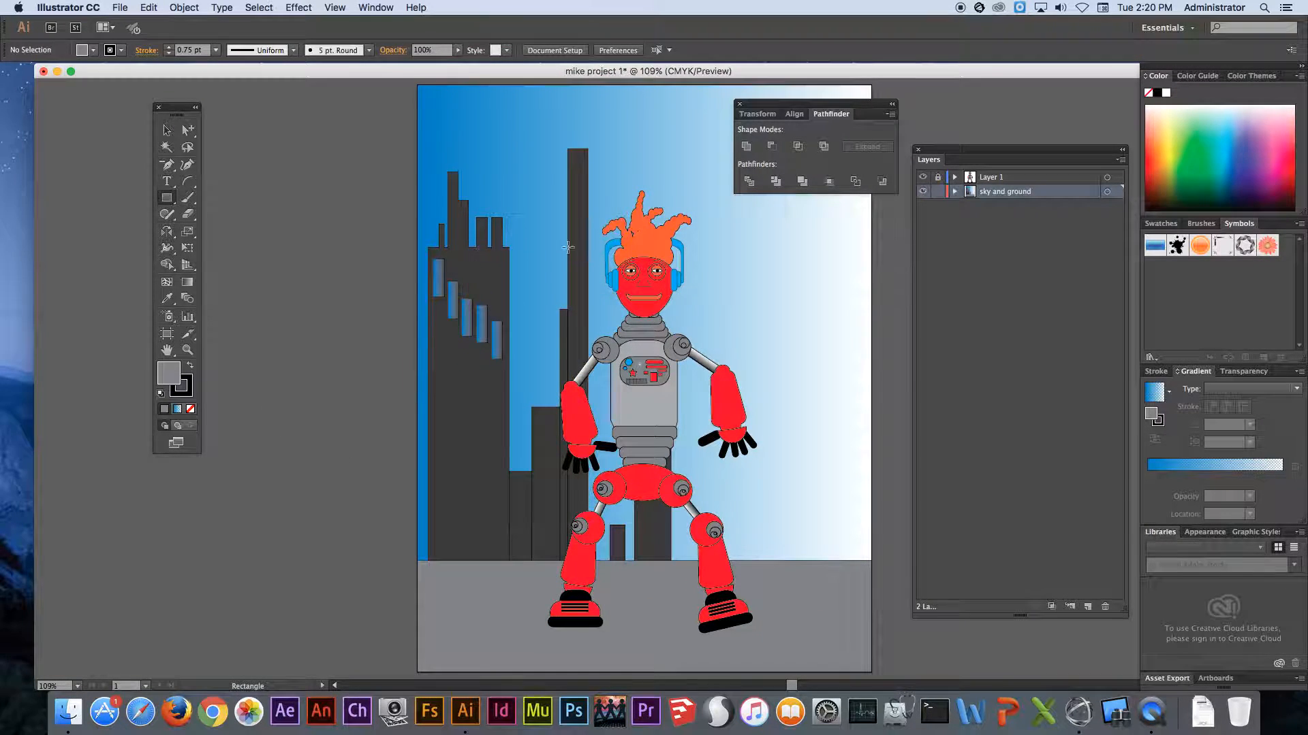
# - Select all the building shapes without the windows, duplicate them toward the right side of the artboard and reflect the copy across the vertical axis
pyautogui.hscroll(3, 585, 282)
pyautogui.scroll(1, 584, 283)
pyautogui.click(167, 130)
pyautogui.click(400, 458)
pyautogui.keyDown('shift'); pyautogui.click(432, 516); pyautogui.keyUp('shift')
pyautogui.keyDown('shift'); pyautogui.click(459, 512); pyautogui.keyUp('shift')
pyautogui.keyDown('shift'); pyautogui.click(526, 564); pyautogui.keyUp('shift')
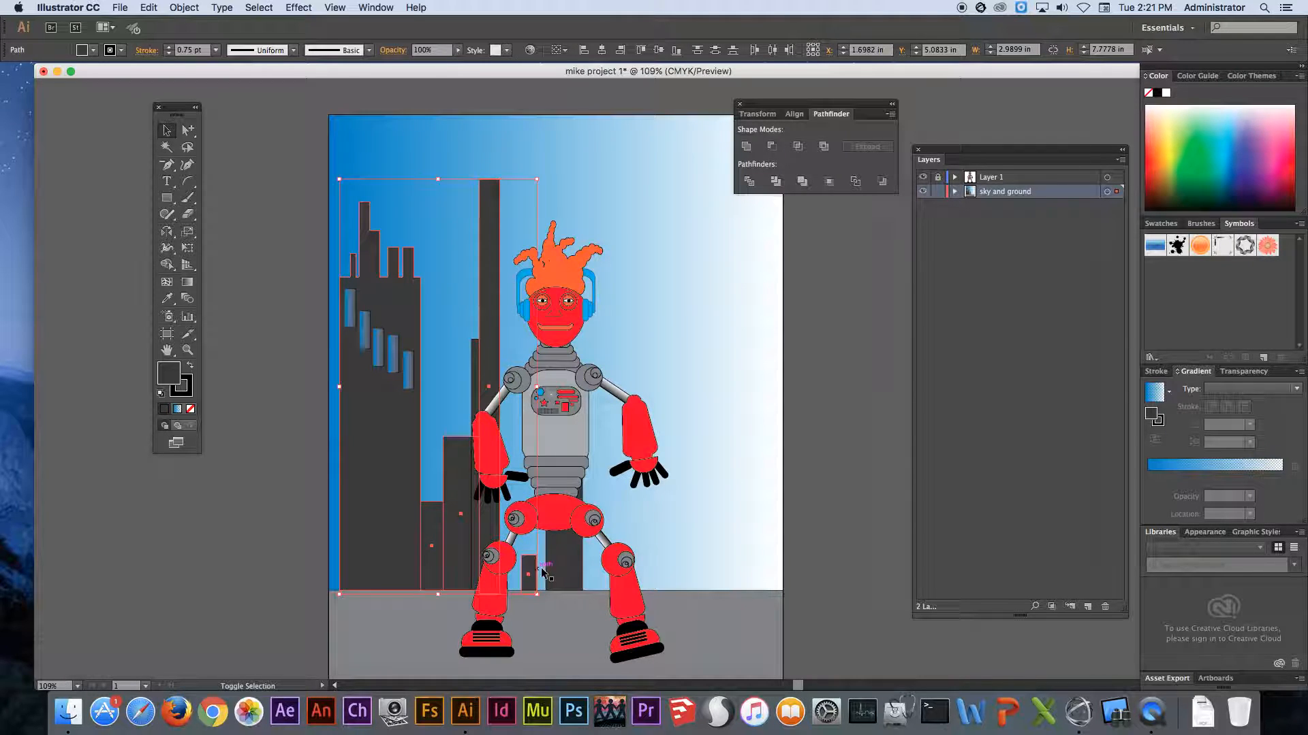
pyautogui.moveTo(475, 531); pyautogui.dragTo(662, 531)
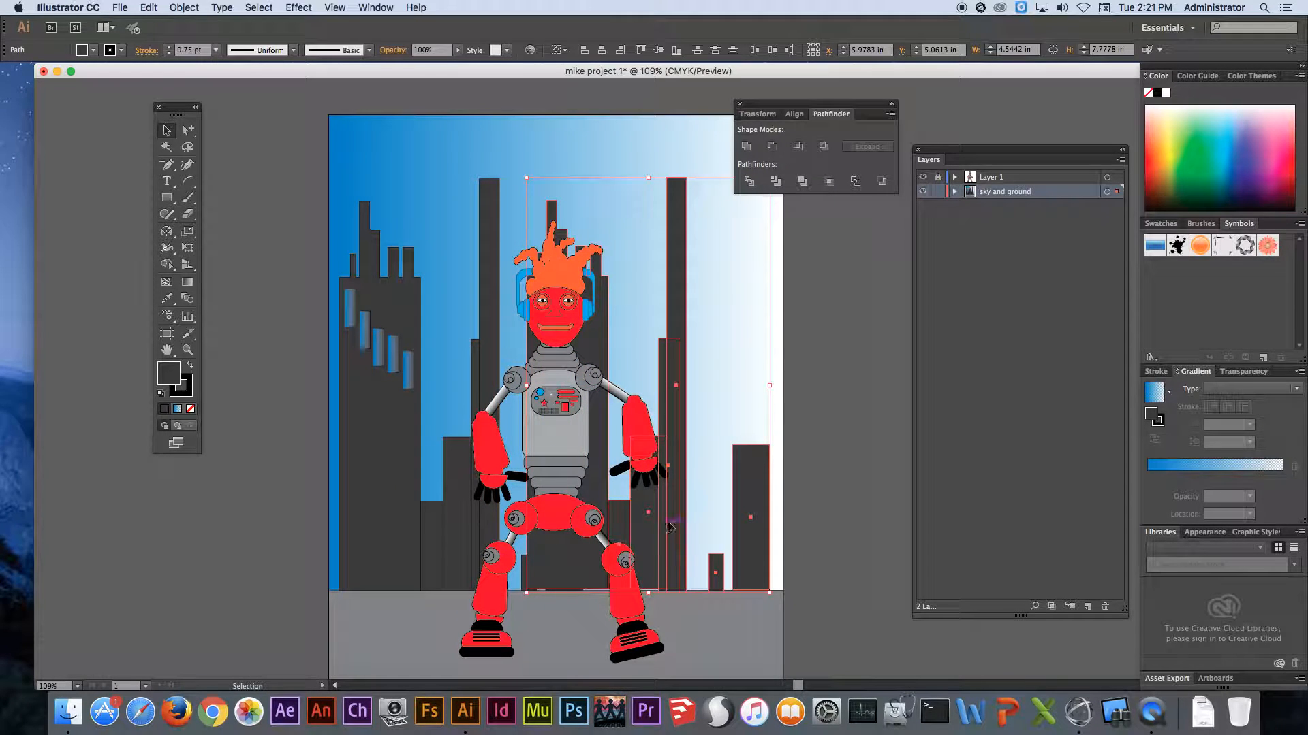
pyautogui.doubleClick(166, 232)
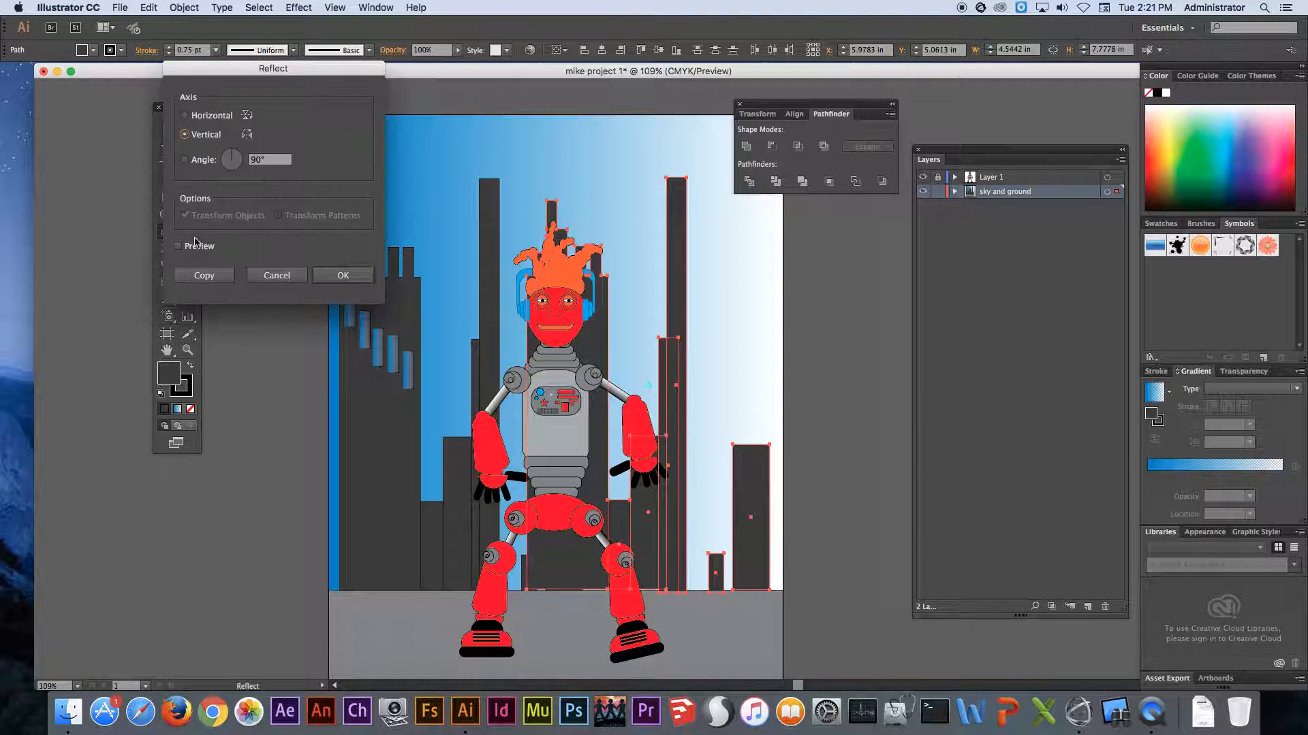
pyautogui.click(344, 272)
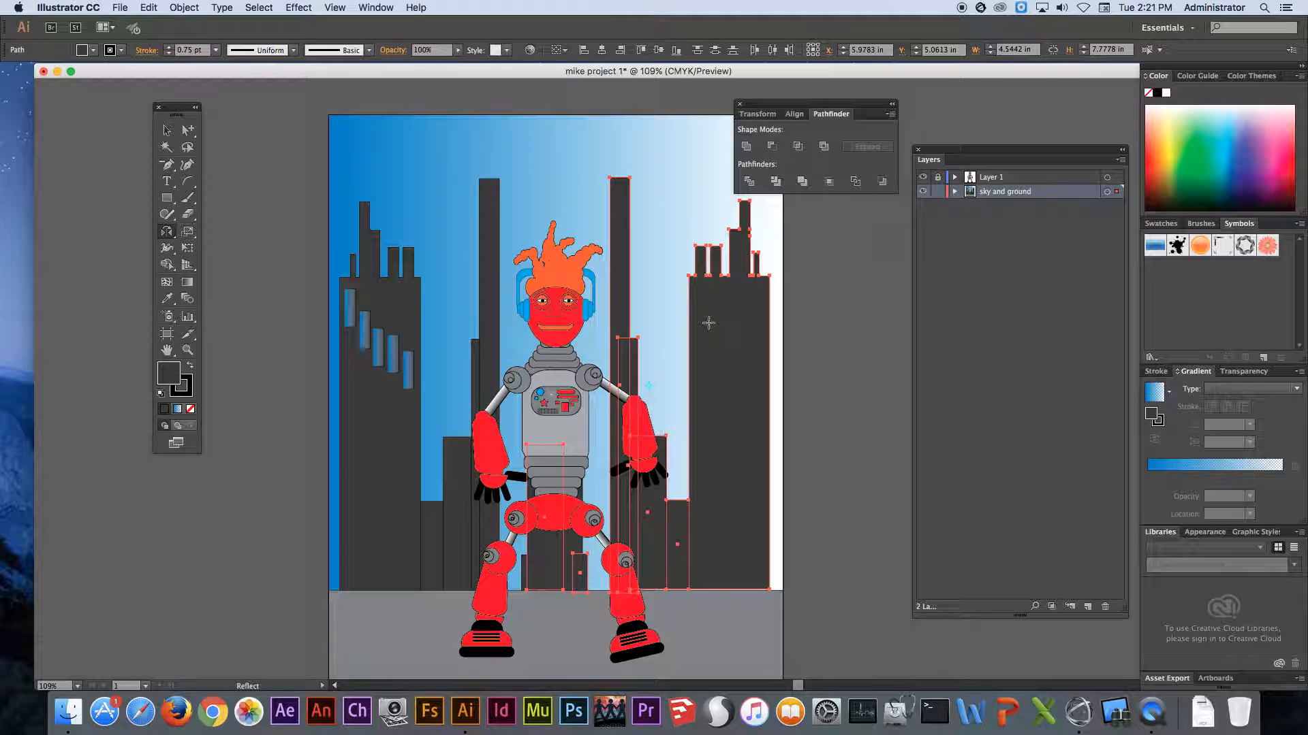
# - Reduce the mirrored skyline's height to about 4.31 in, shift it about 0.47 in left and deselect it
pyautogui.press('v')
pyautogui.moveTo(650, 179); pyautogui.dragTo(649, 363)
pyautogui.moveTo(713, 446); pyautogui.dragTo(687, 448)
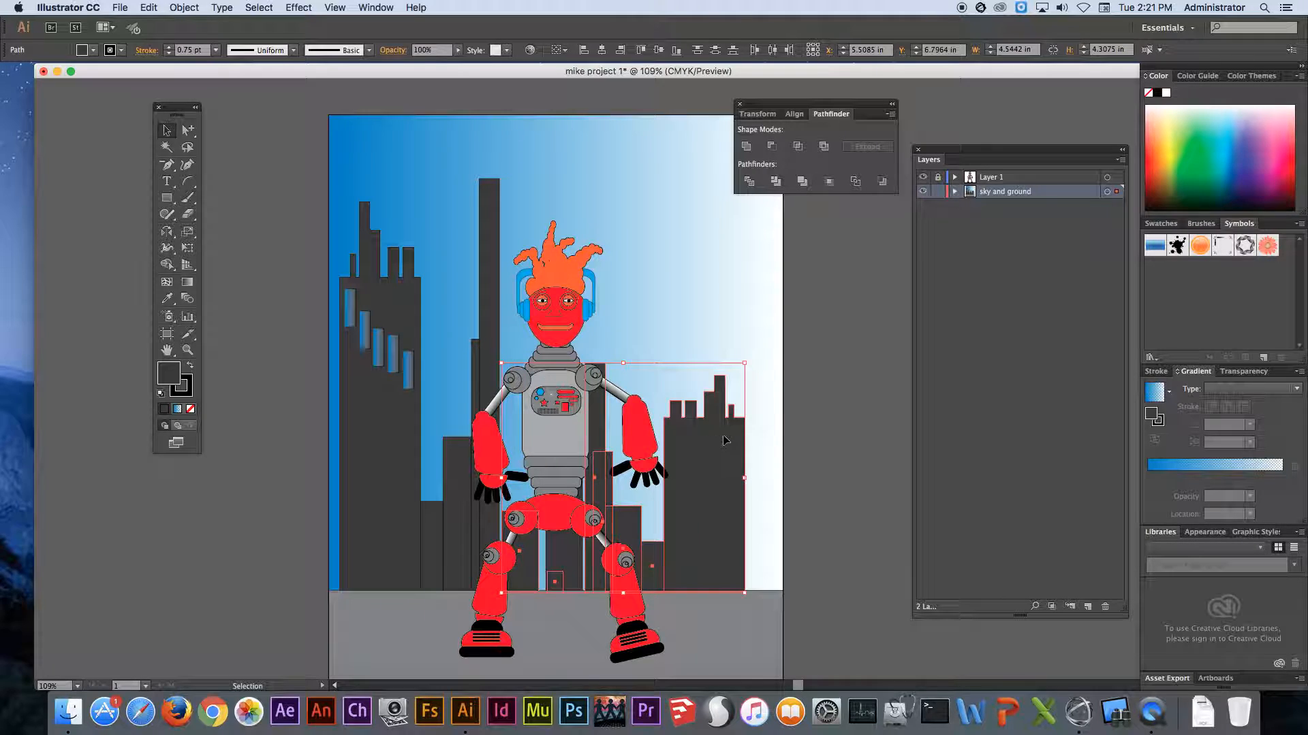
pyautogui.click(276, 380)
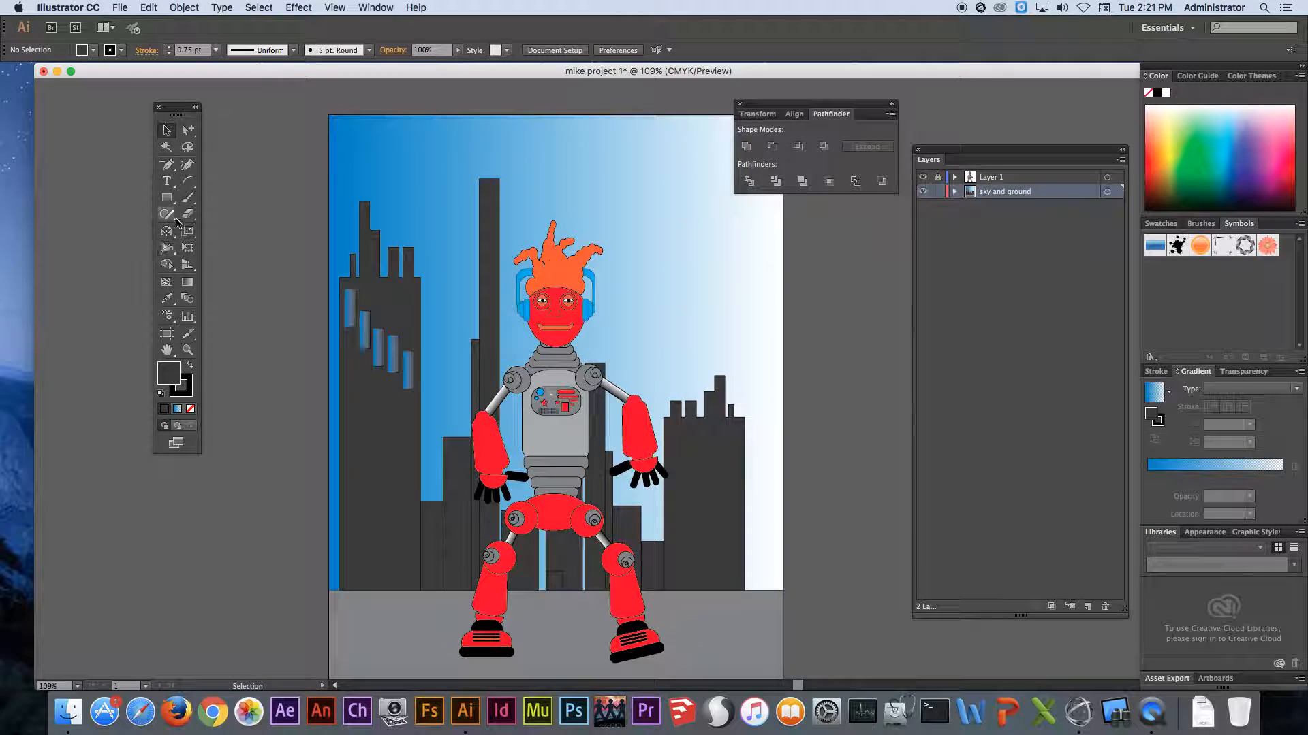
# - Draw an ellipse about 0.81 by 0.56 in in the sky's upper-left corner with a white fill and no stroke
pyautogui.moveTo(170, 202); pyautogui.dragTo(228, 230)
pyautogui.moveTo(350, 137); pyautogui.dragTo(394, 167)
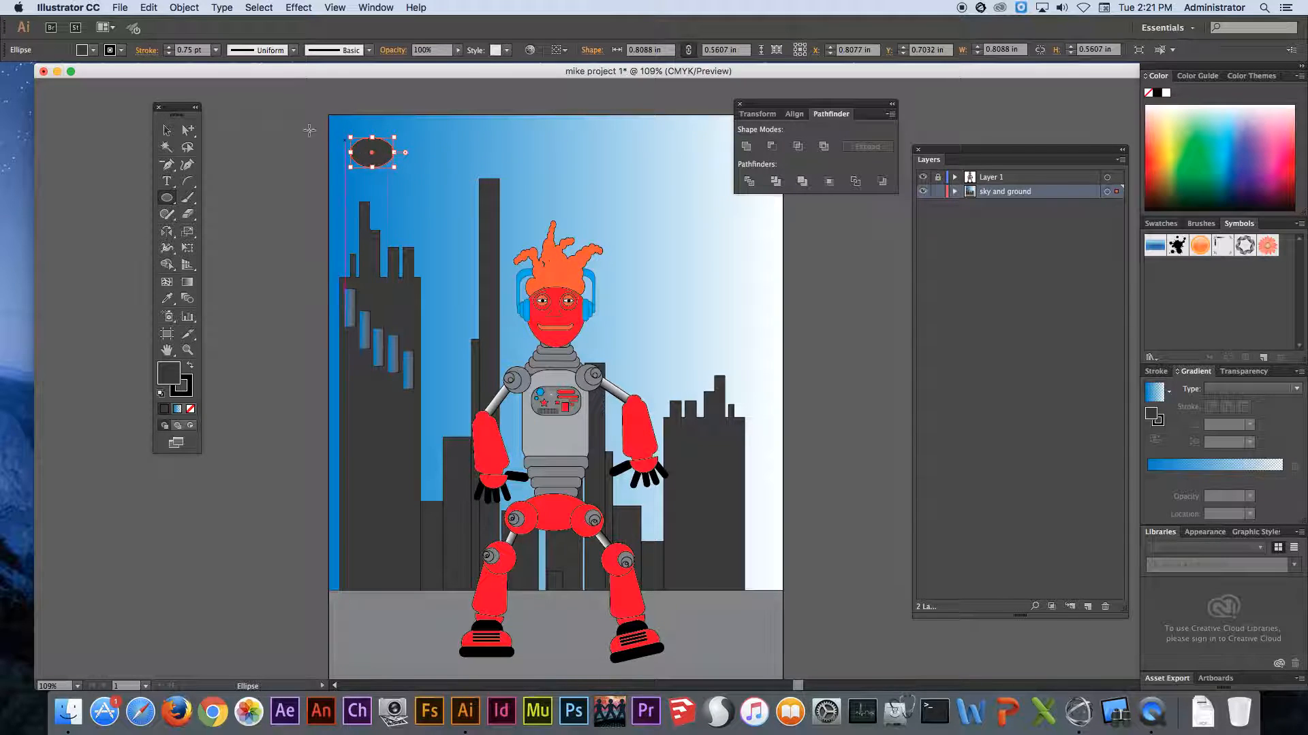
pyautogui.click(83, 51)
pyautogui.click(28, 71)
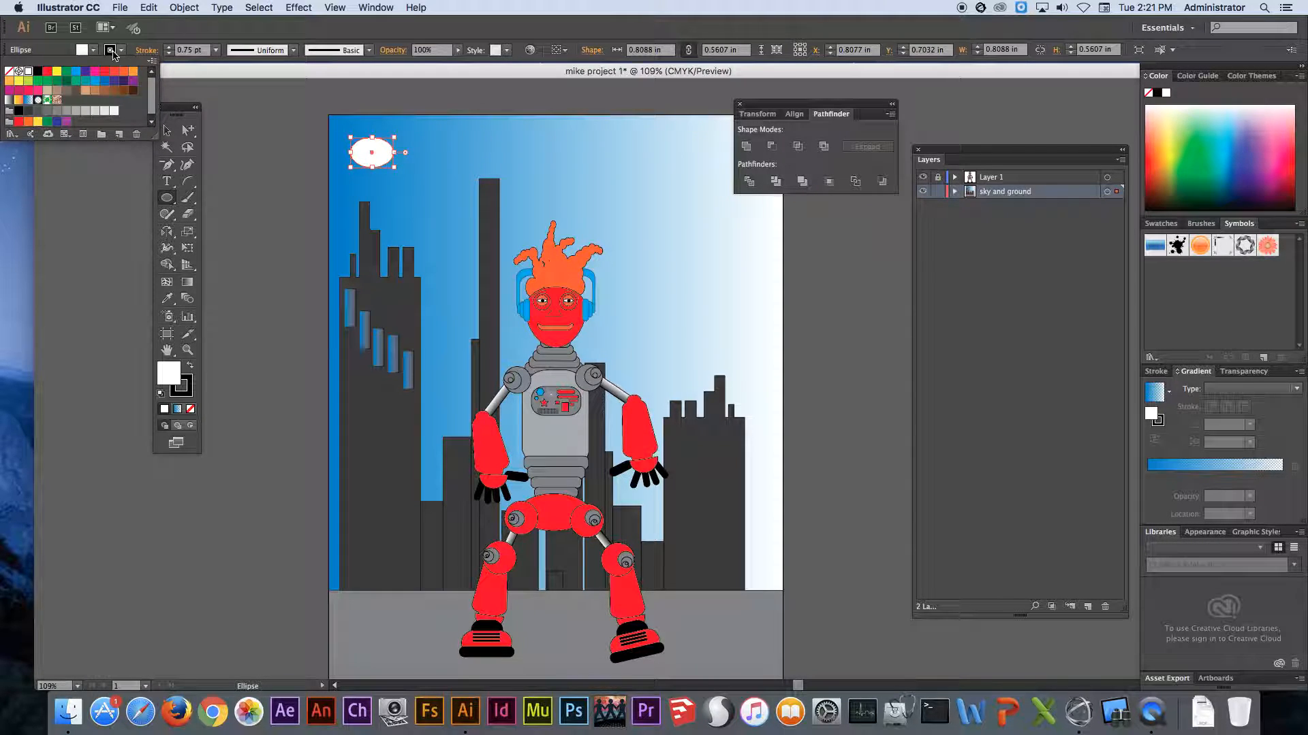
pyautogui.click(116, 53)
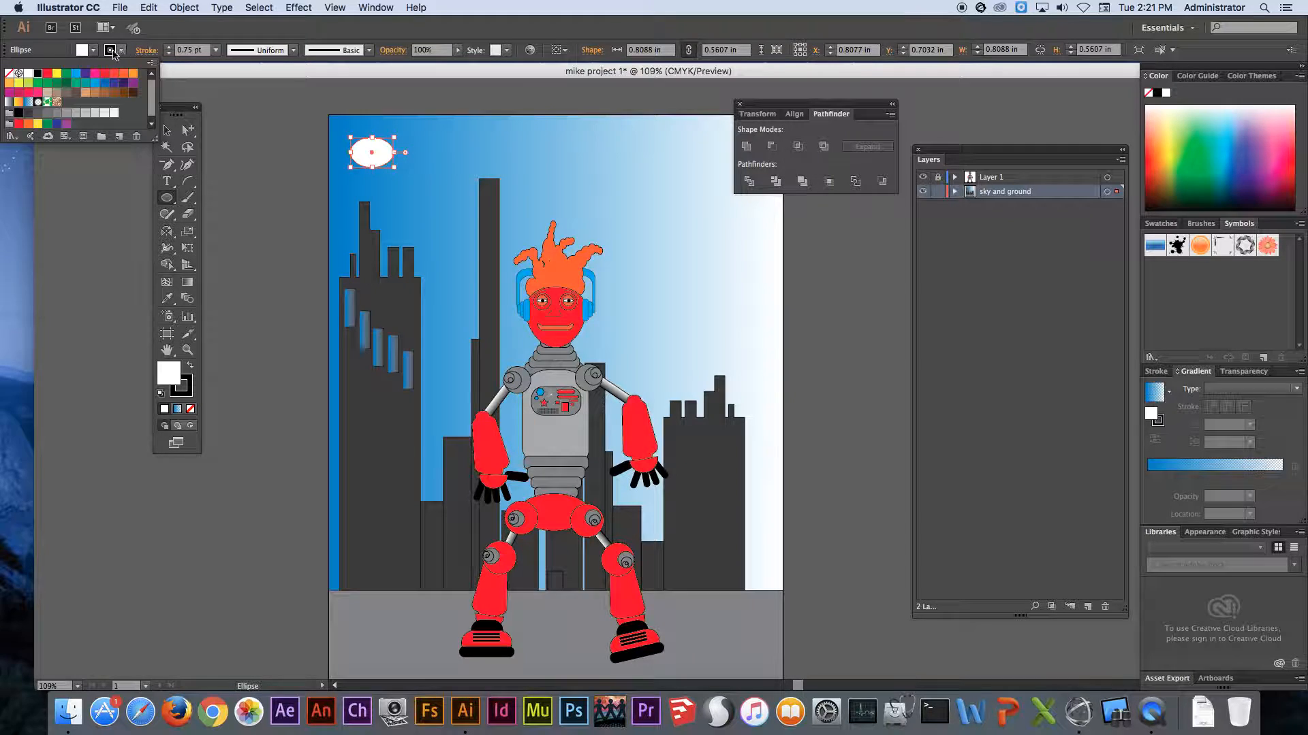
pyautogui.click(9, 73)
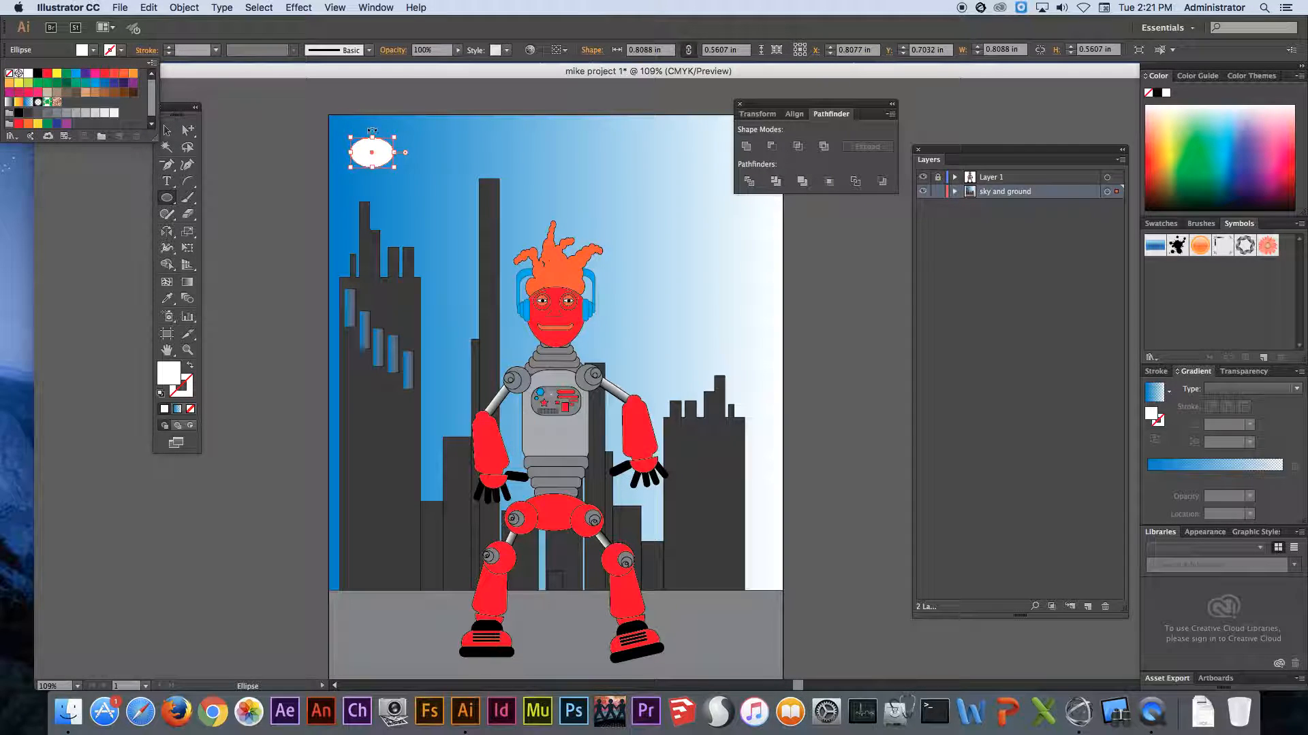
pyautogui.click(324, 102)
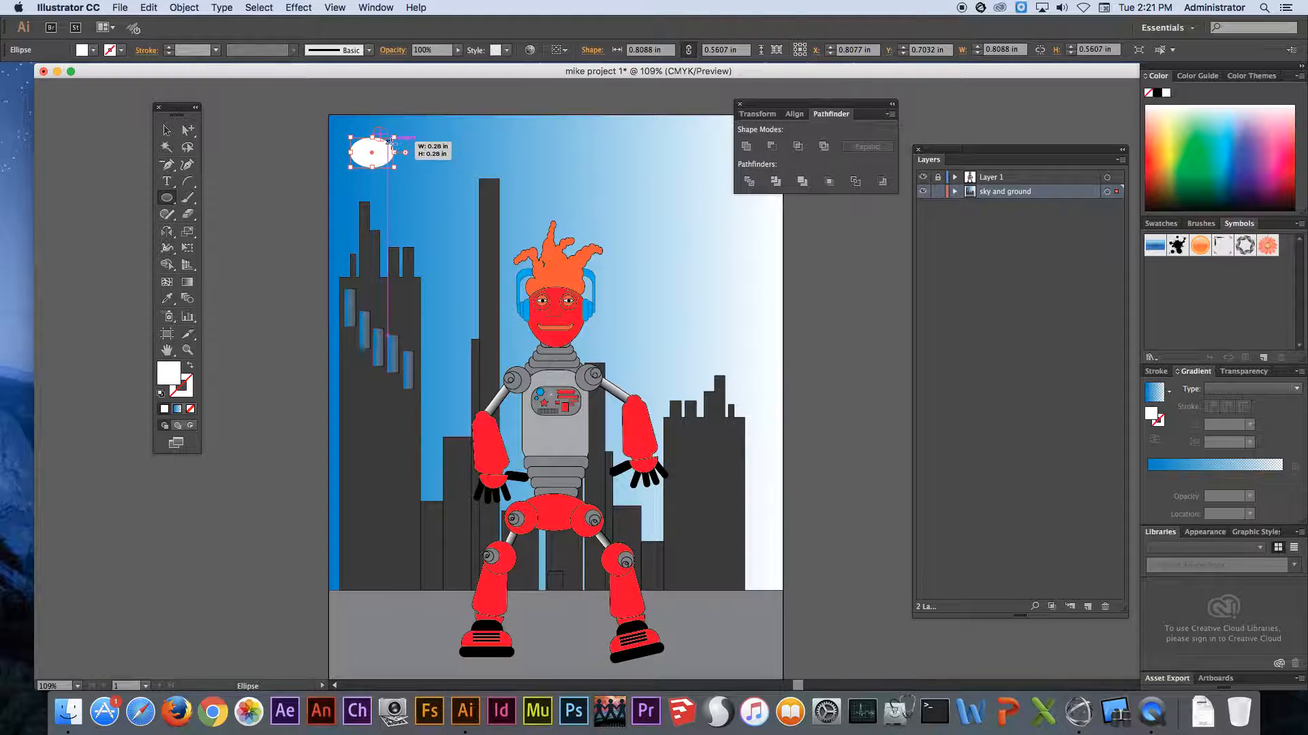
# - Add overlapping white ellipses around the first one to build a cloud, with the rightmost about 0.59 by 0.36 in
pyautogui.moveTo(412, 147); pyautogui.dragTo(432, 167)
pyautogui.moveTo(379, 130); pyautogui.dragTo(425, 166)
pyautogui.moveTo(371, 124); pyautogui.dragTo(612, 281)
pyautogui.moveTo(431, 162)
pyautogui.mouseDown()
pyautogui.moveTo(484, 218)
pyautogui.moveTo(537, 250)
pyautogui.moveTo(548, 243)
pyautogui.mouseUp()
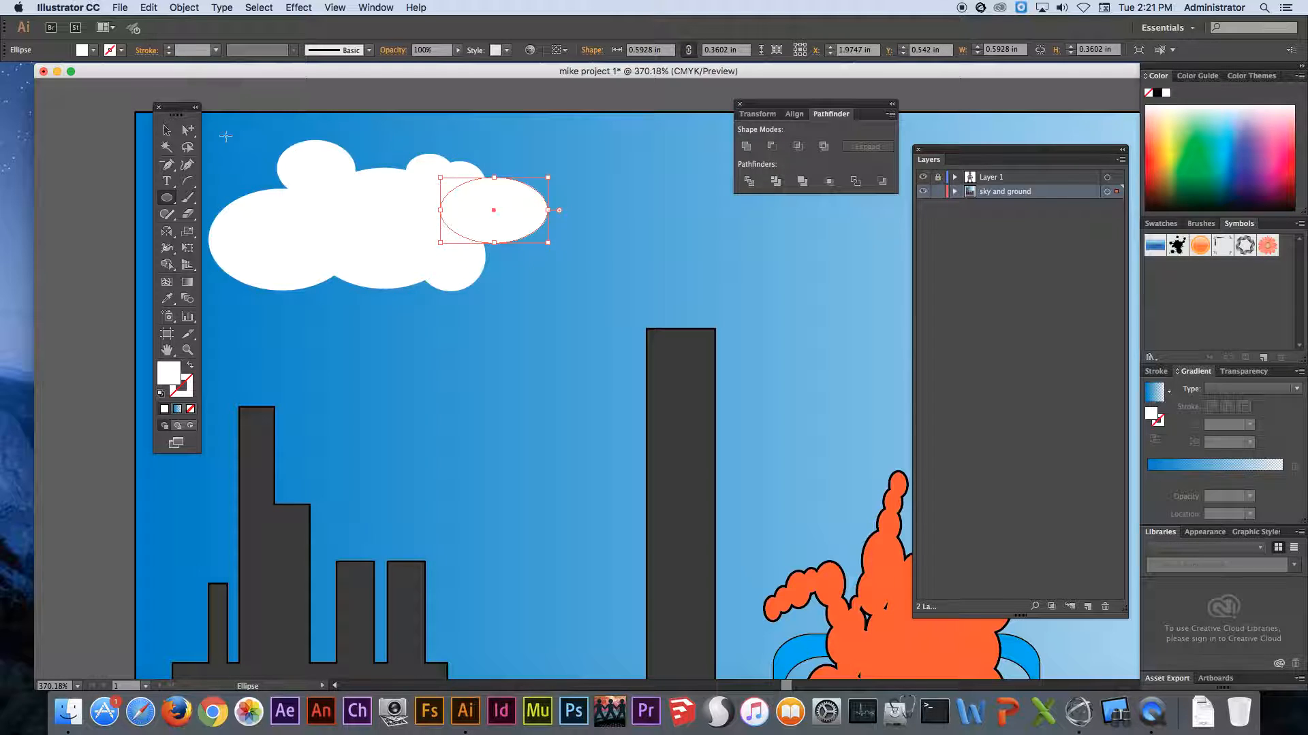
# - Select all the white cloud ellipses by their shared appearance and unite them into a single shape
pyautogui.click(167, 129)
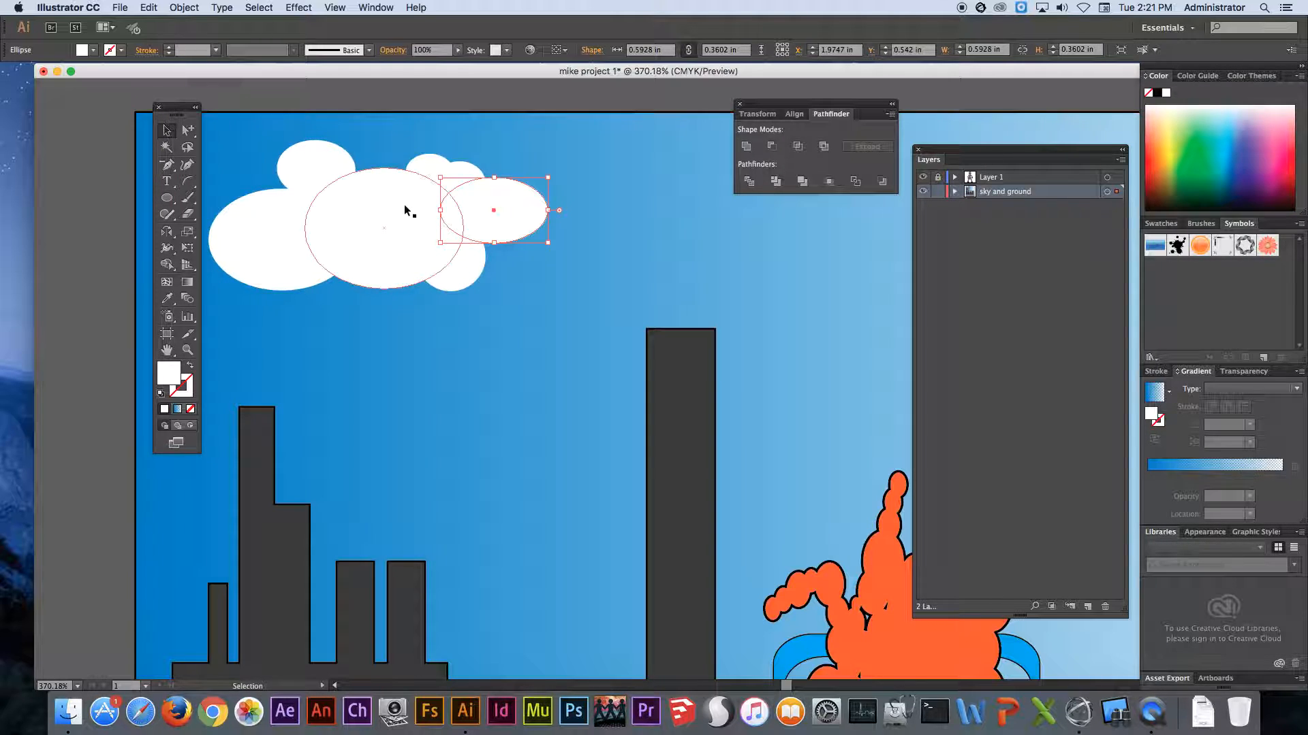
pyautogui.click(258, 7)
pyautogui.moveTo(307, 131)
pyautogui.click(445, 183)
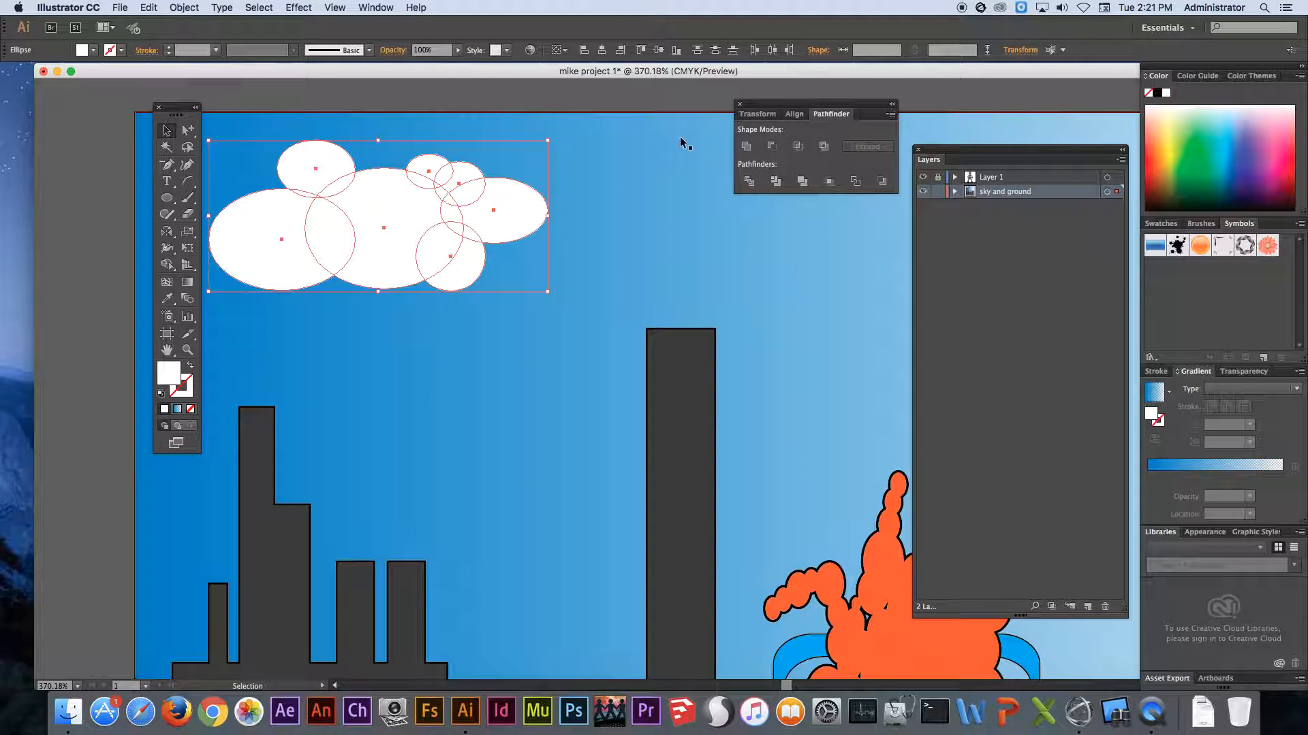
pyautogui.press('super+0')
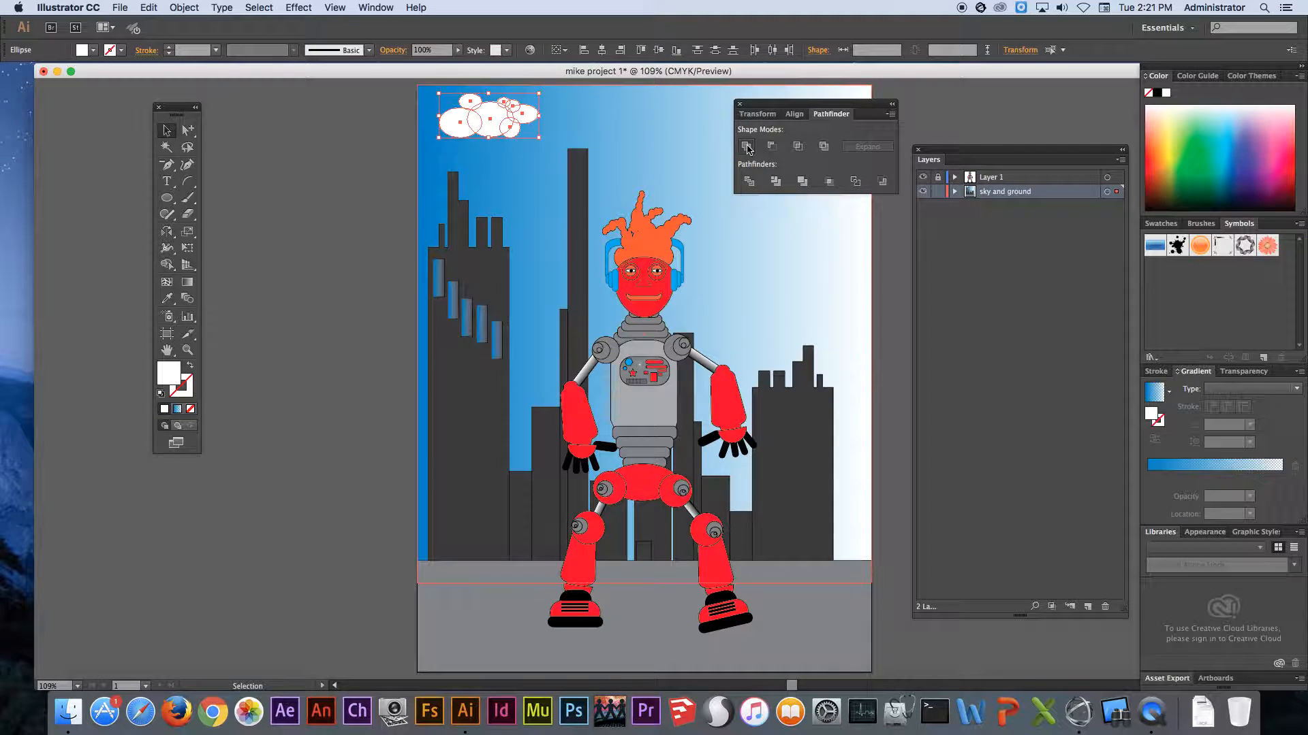
pyautogui.click(747, 147)
# - Duplicate the cloud above the robot's head, and add a smaller copy of about 1.21 by 0.54 in beside the building with windows
pyautogui.moveTo(479, 115); pyautogui.dragTo(615, 168)
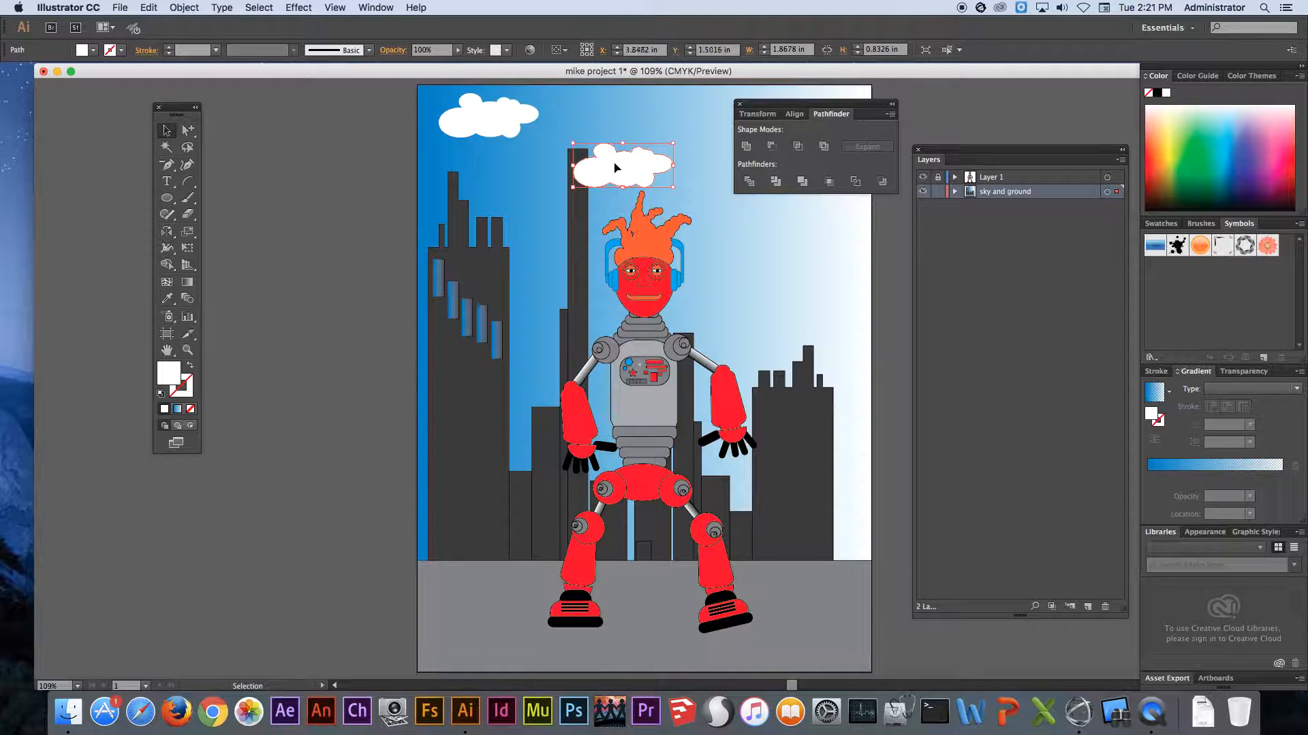
pyautogui.hscroll(5, 615, 168)
pyautogui.moveTo(482, 181); pyautogui.dragTo(390, 292)
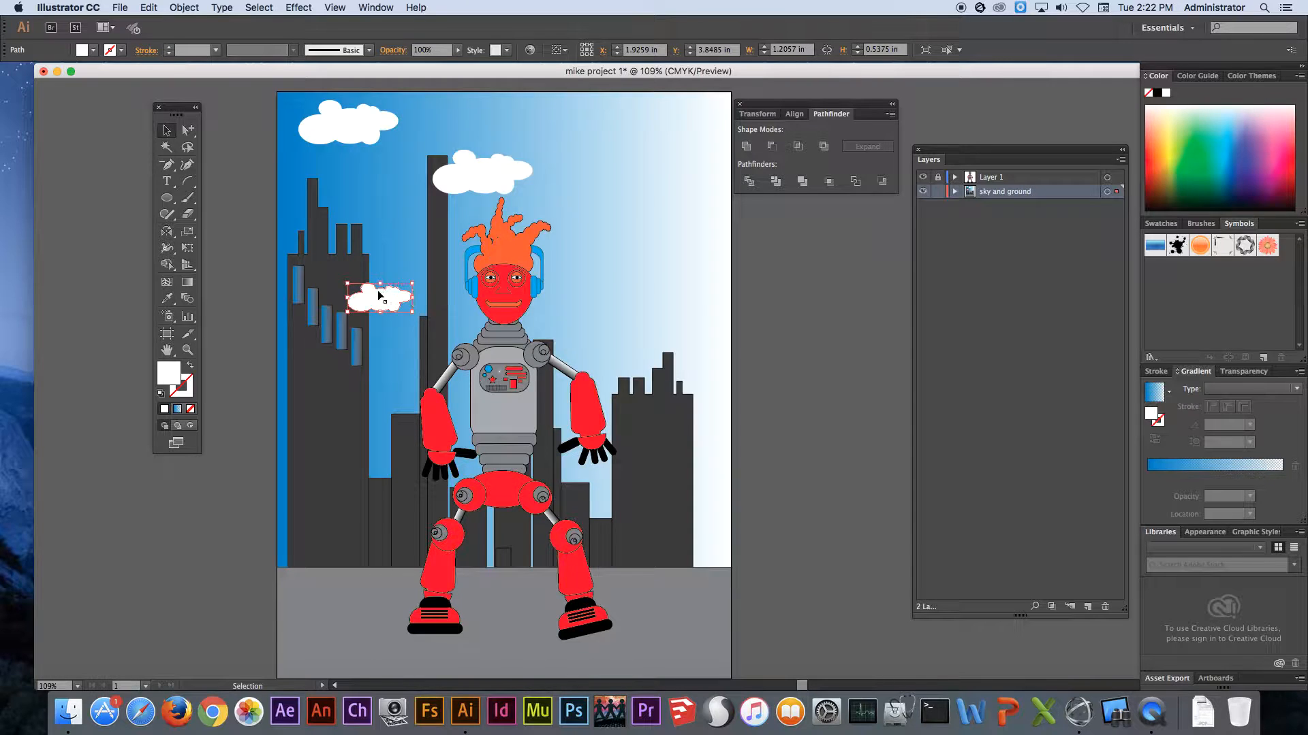
# - Send the small cloud beside the building with windows to the back of its layer and deselect it
pyautogui.rightClick(380, 295)
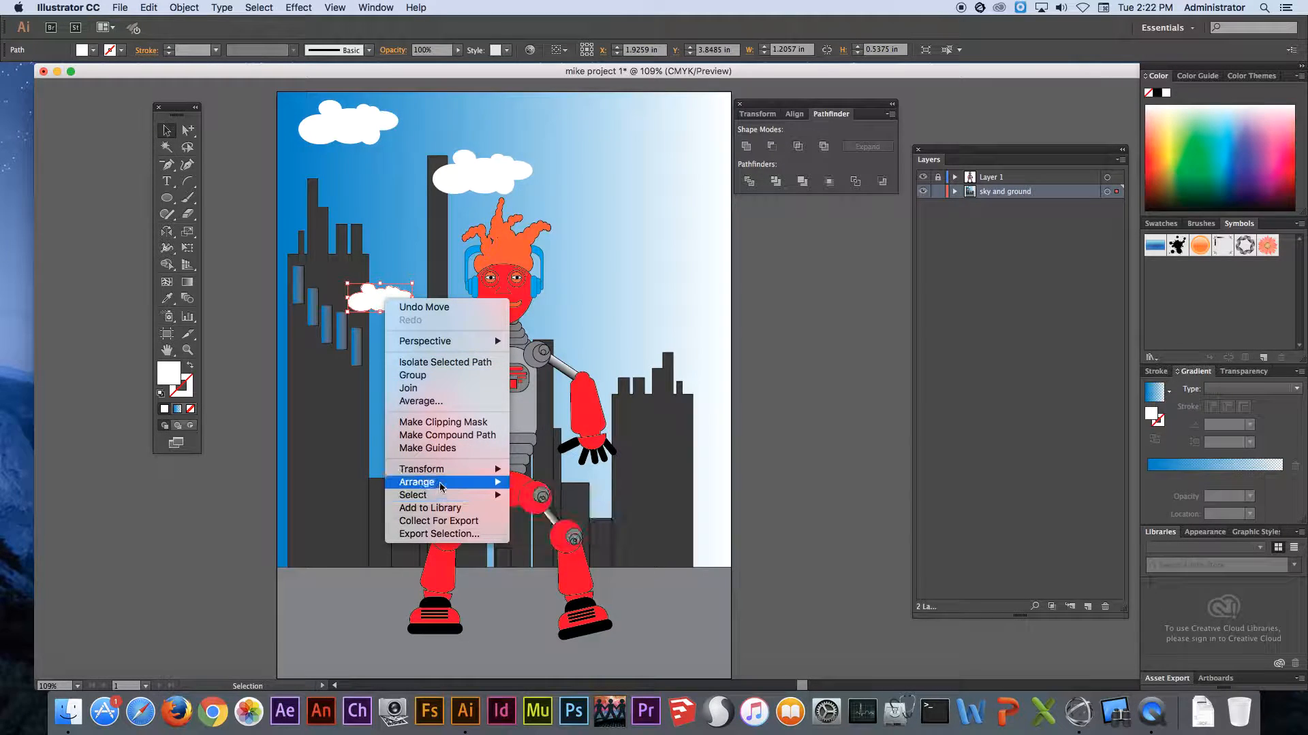
pyautogui.moveTo(439, 483)
pyautogui.click(538, 521)
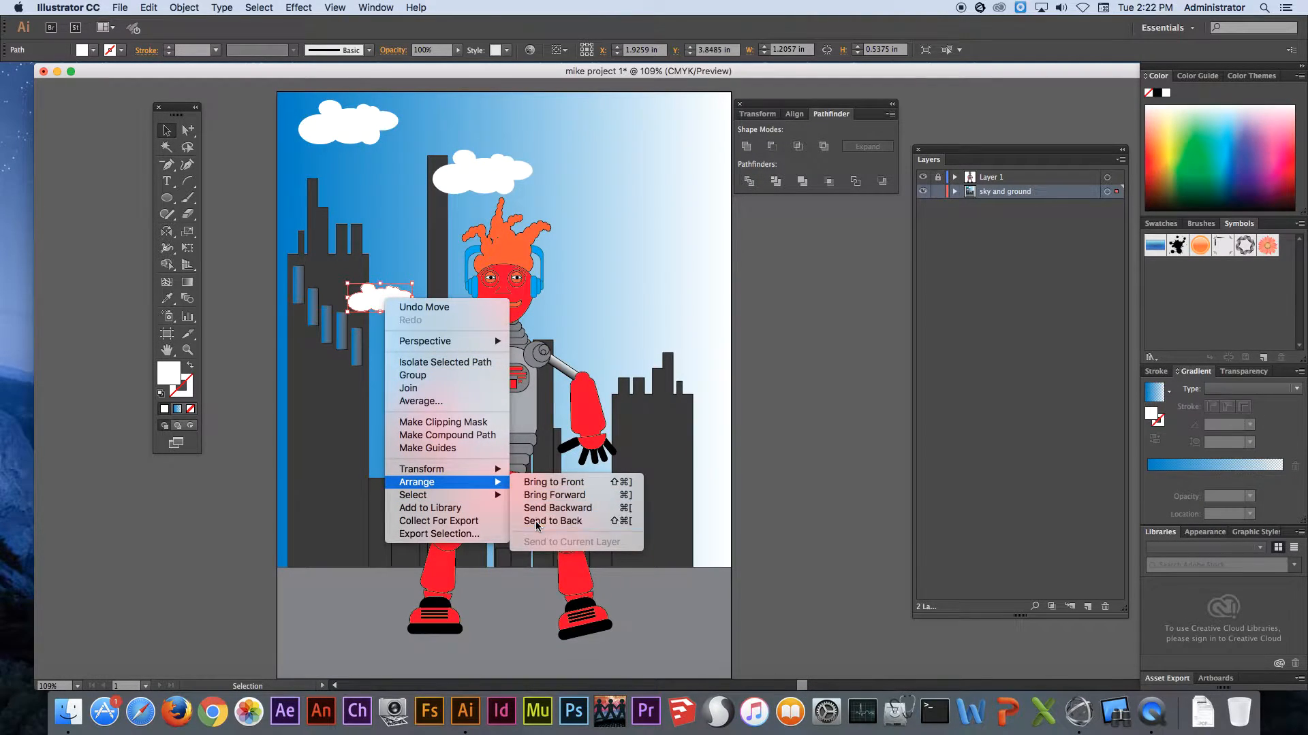
pyautogui.click(230, 484)
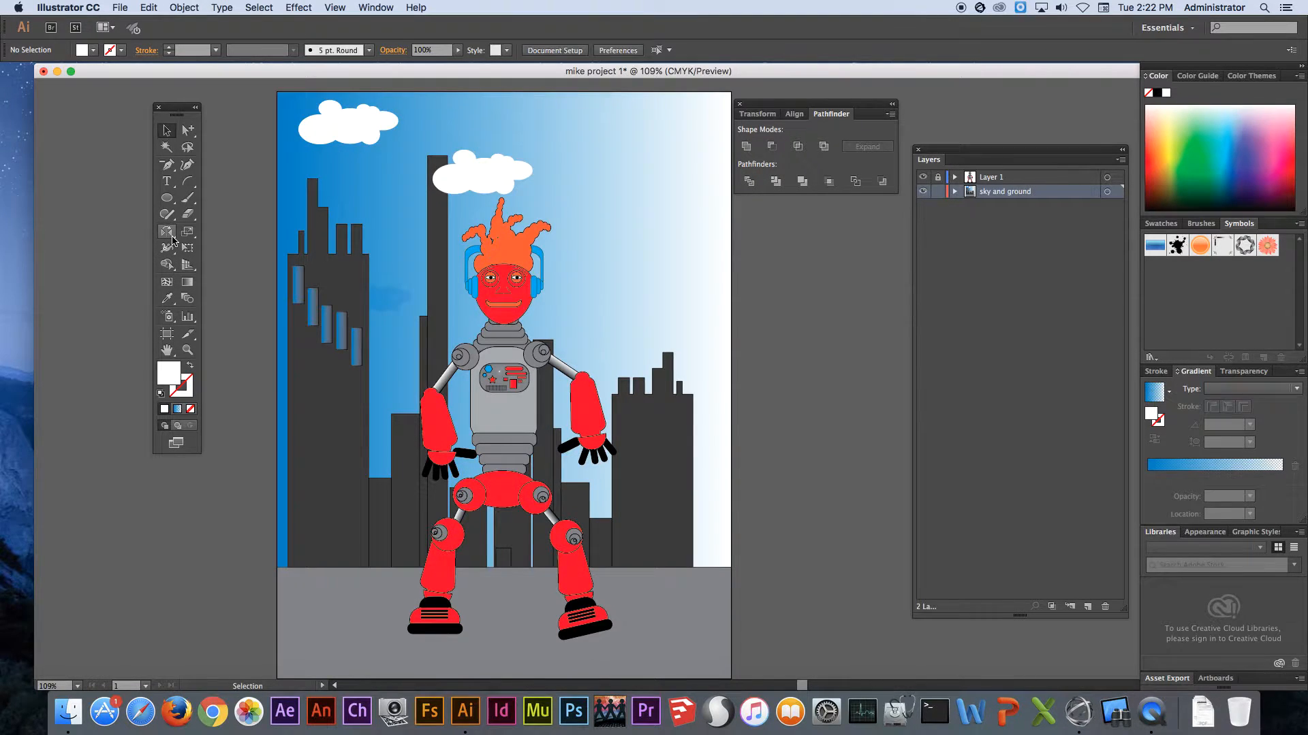